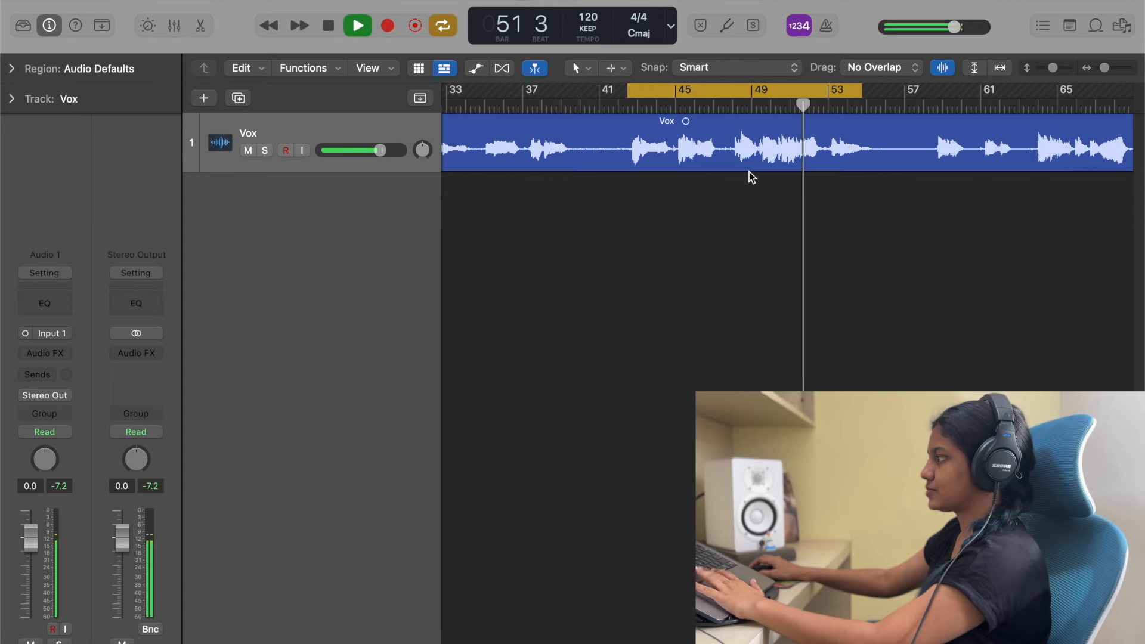
# Stop playback and reposition the SSLChannel plug-in window on the Vox track
pyautogui.press('space')
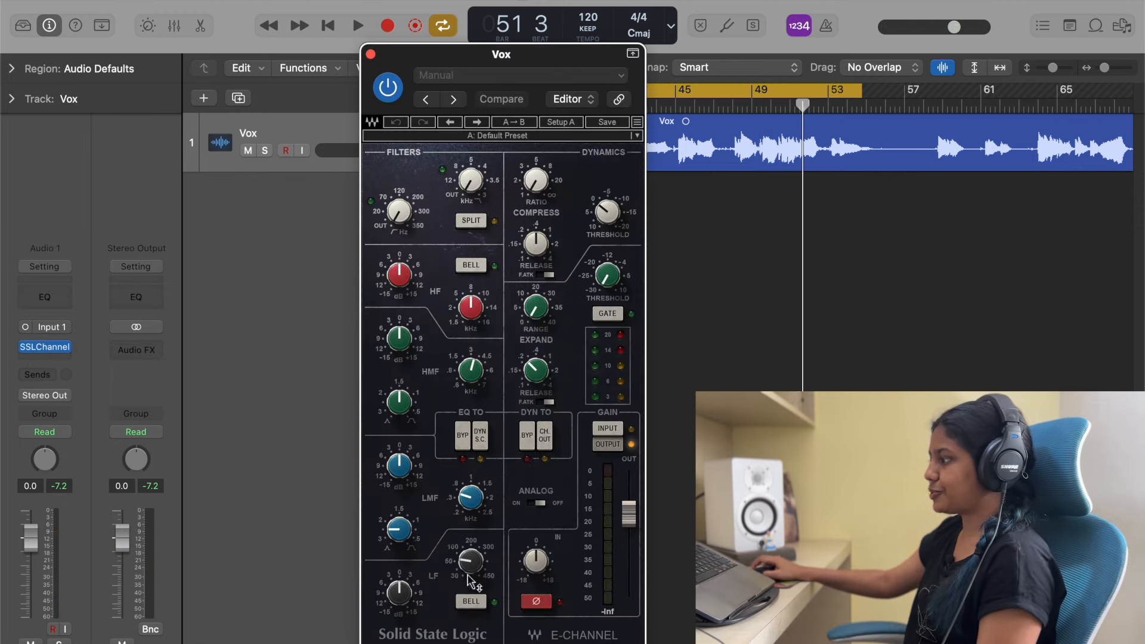
pyautogui.moveTo(544, 57); pyautogui.dragTo(566, 41)
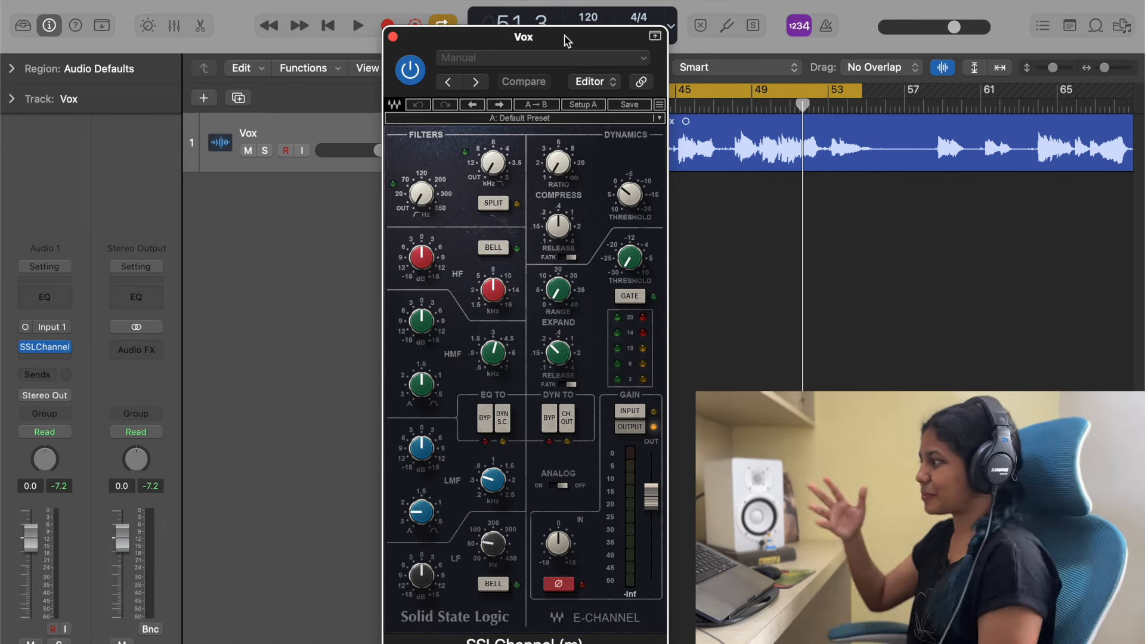
pyautogui.moveTo(567, 40); pyautogui.dragTo(539, 36)
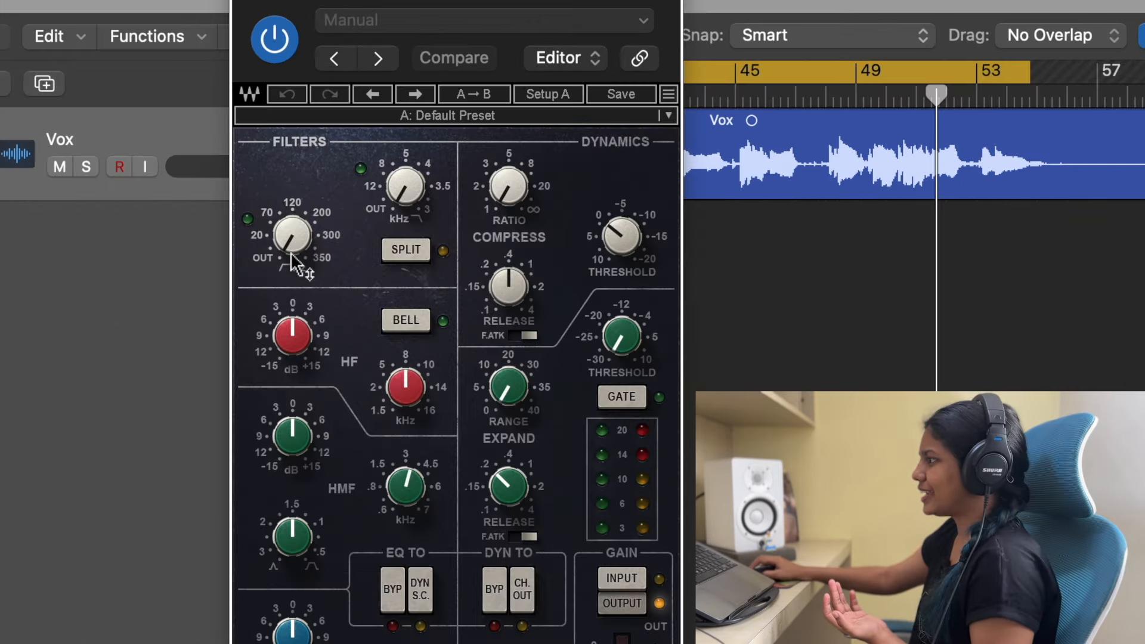
# Engage the high-pass filter on the vocal and raise its cutoff to 130 Hz while auditioning the looped section
pyautogui.moveTo(292, 262); pyautogui.dragTo(292, 245)
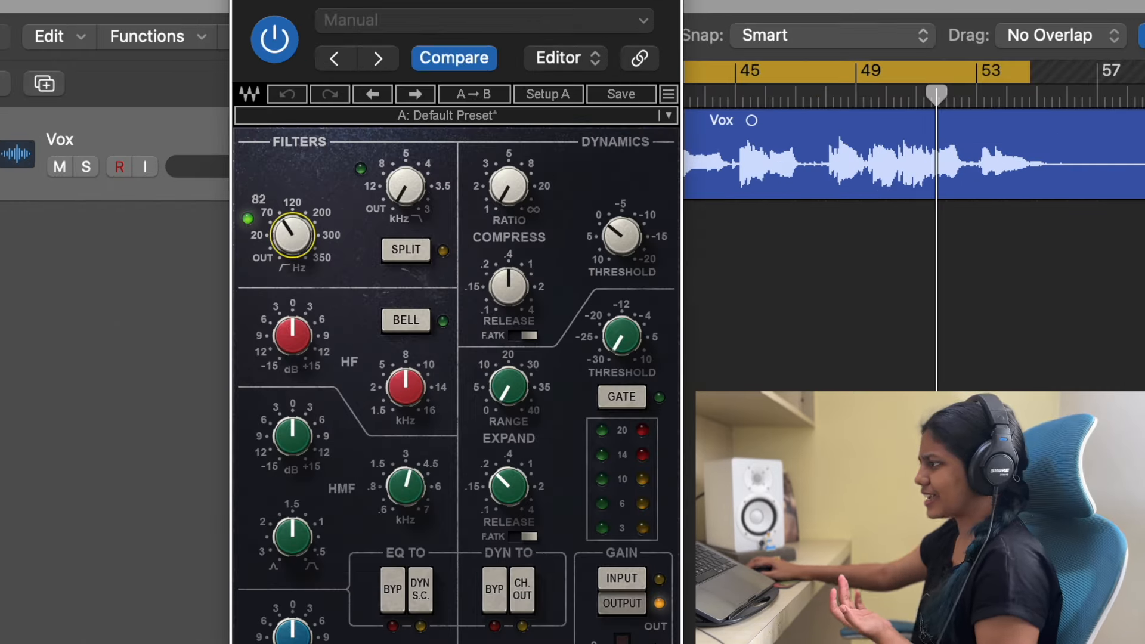
pyautogui.moveTo(289, 256); pyautogui.dragTo(288, 280)
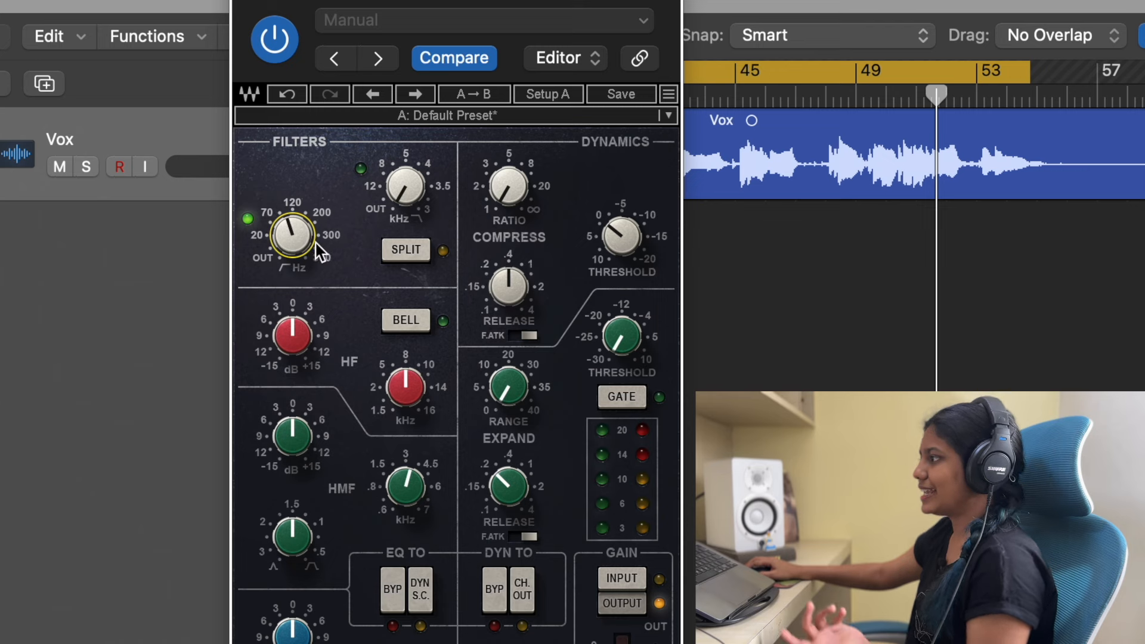
pyautogui.press('space')
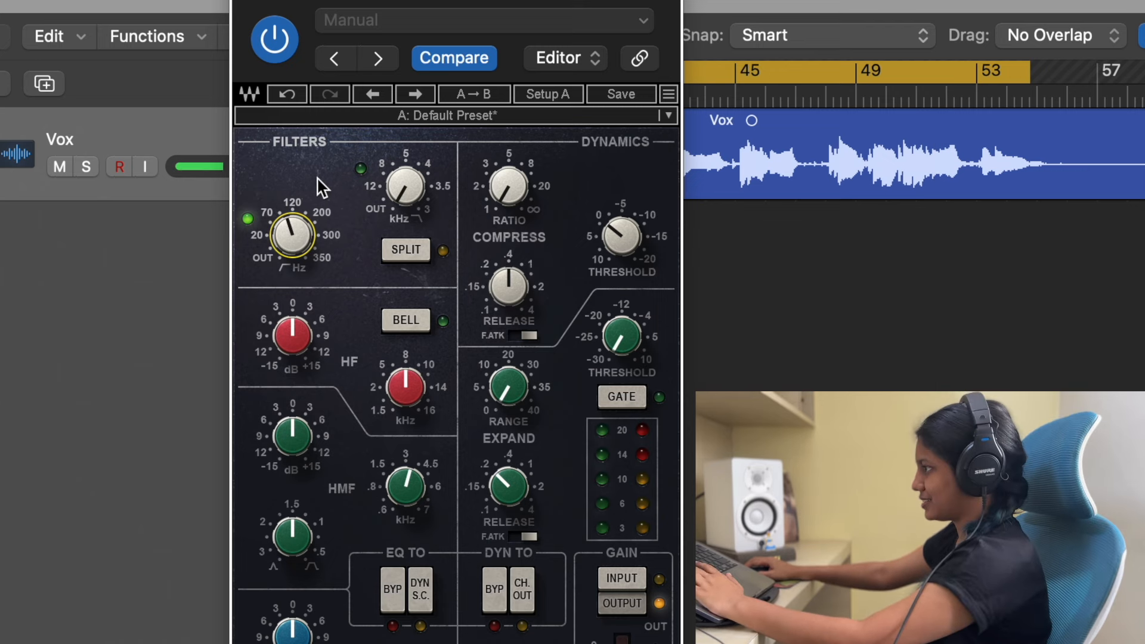
pyautogui.moveTo(294, 253)
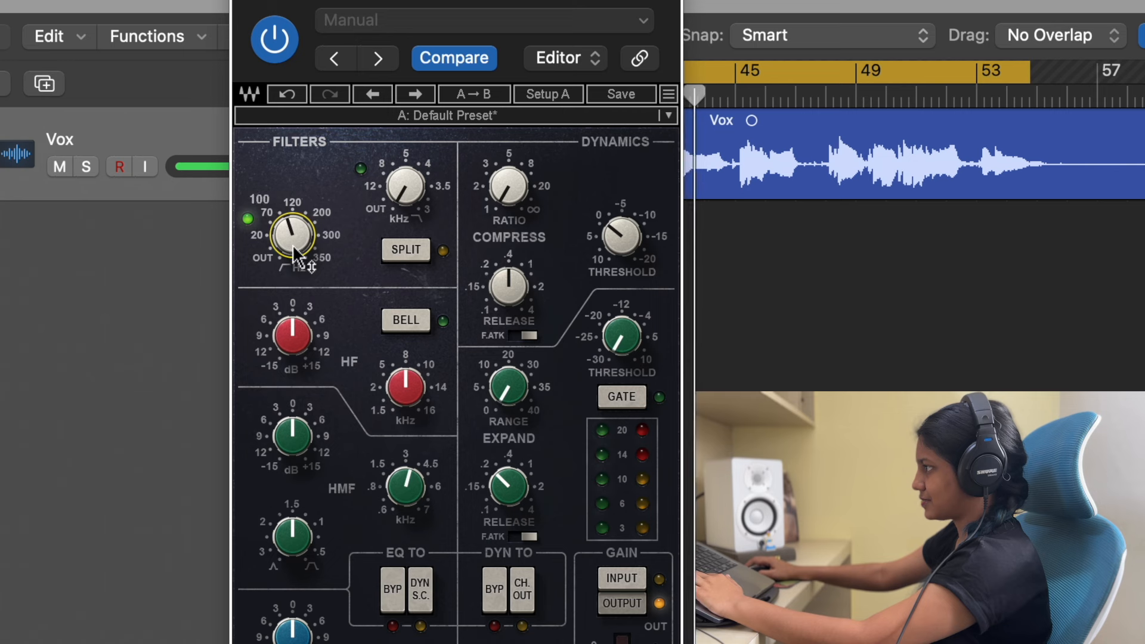
pyautogui.moveTo(294, 254)
pyautogui.mouseDown()
pyautogui.moveTo(294, 243)
pyautogui.moveTo(295, 254)
pyautogui.mouseUp()
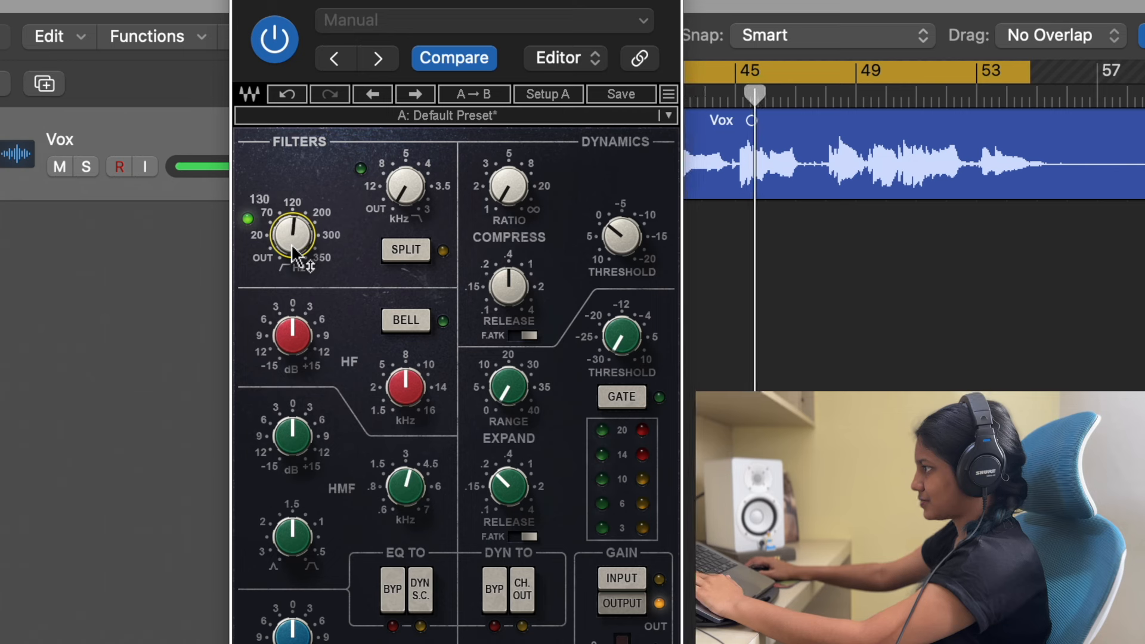
pyautogui.press('space')
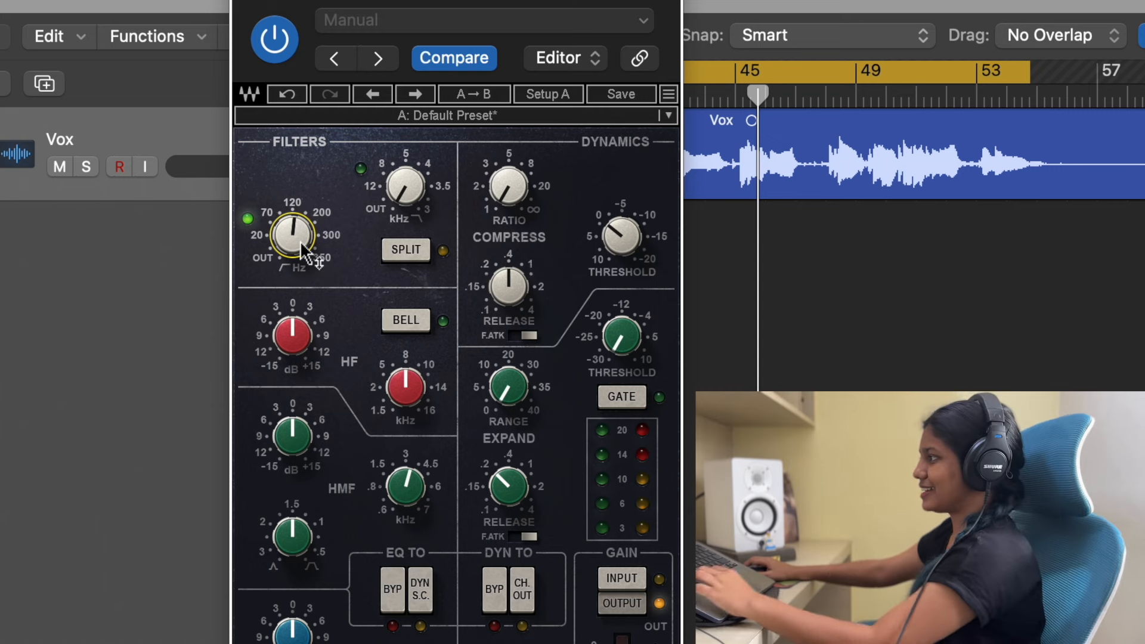
# Push the high-pass filter to 350 Hz during playback and compare the vocal with the plug-in bypassed and active
pyautogui.press('space')
pyautogui.moveTo(297, 244)
pyautogui.mouseDown()
pyautogui.moveTo(297, 209)
pyautogui.moveTo(294, 230)
pyautogui.mouseUp()
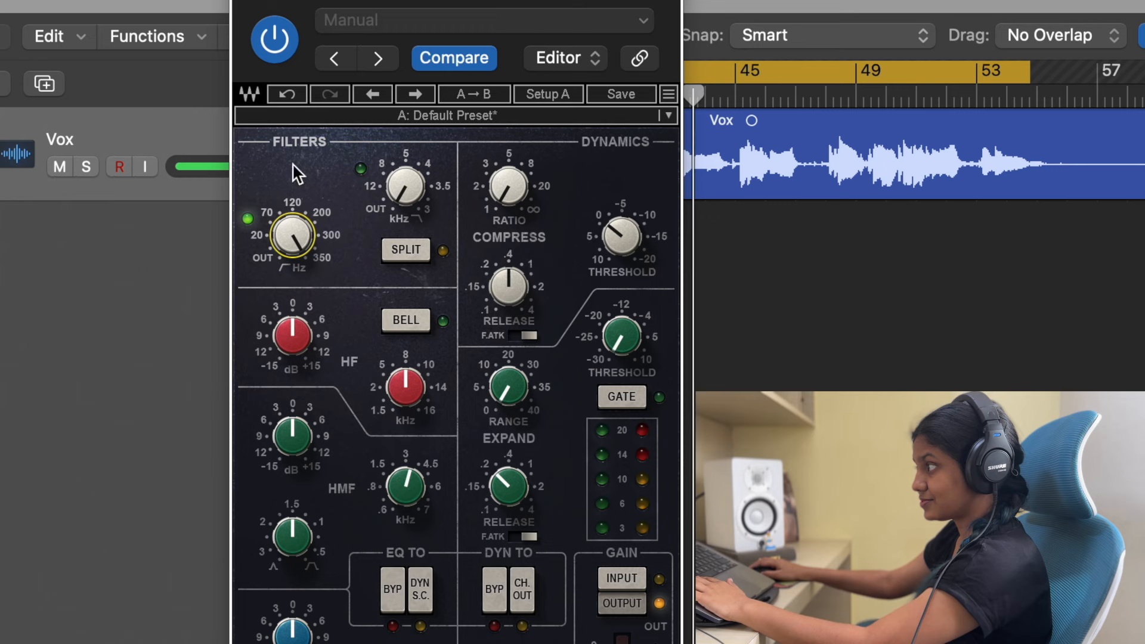
pyautogui.click(277, 51)
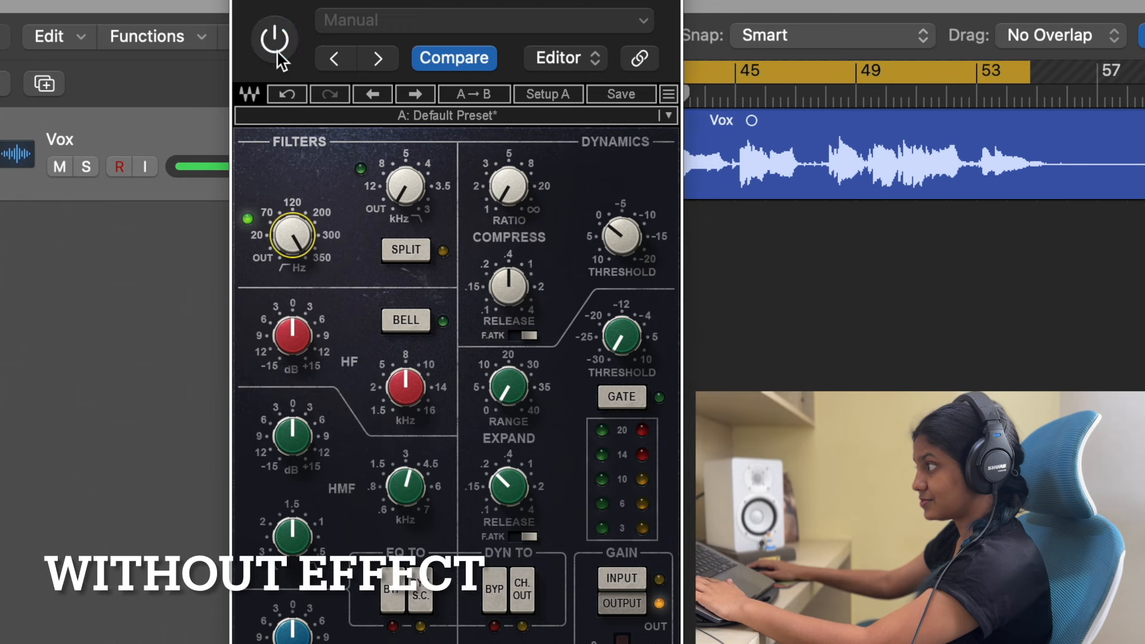
pyautogui.click(276, 48)
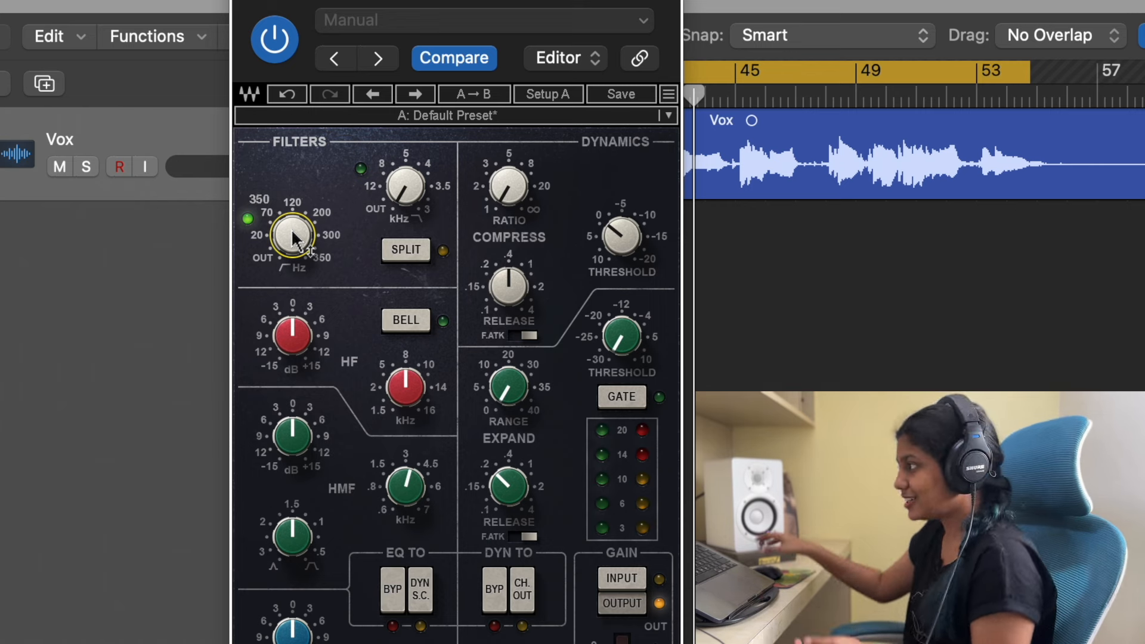
# Bring the high-pass filter down to about 110 Hz, comparing the vocal with the plug-in bypassed and active
pyautogui.moveTo(292, 239); pyautogui.dragTo(293, 271)
pyautogui.click(272, 44)
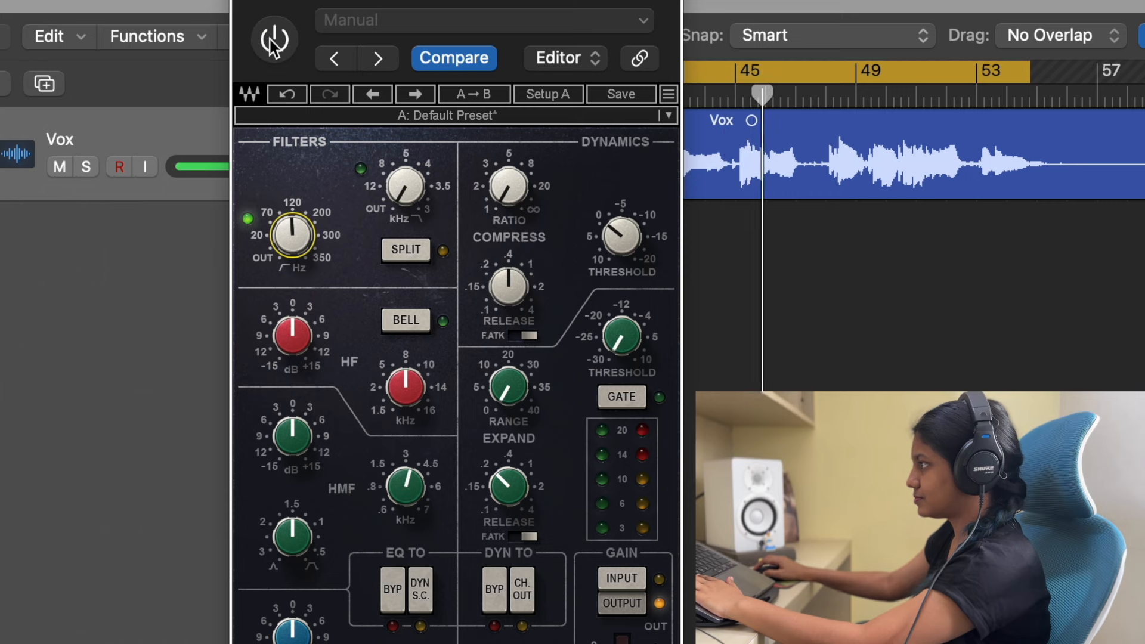
pyautogui.click(271, 44)
pyautogui.moveTo(292, 235); pyautogui.dragTo(292, 239)
pyautogui.click(271, 41)
pyautogui.click(271, 40)
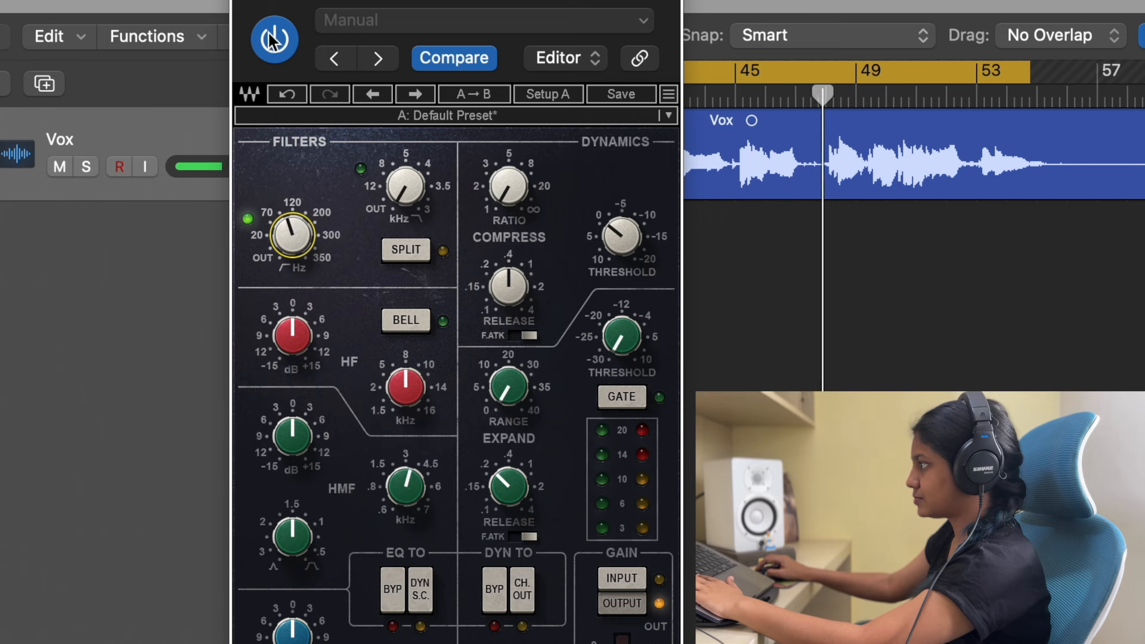
pyautogui.click(271, 42)
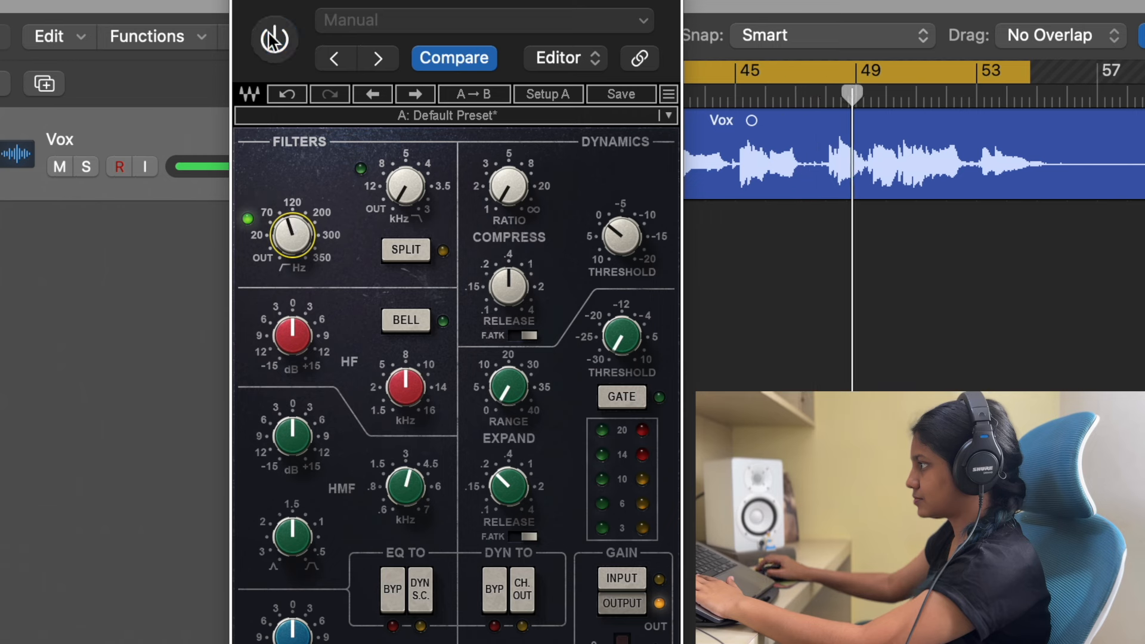
pyautogui.click(272, 42)
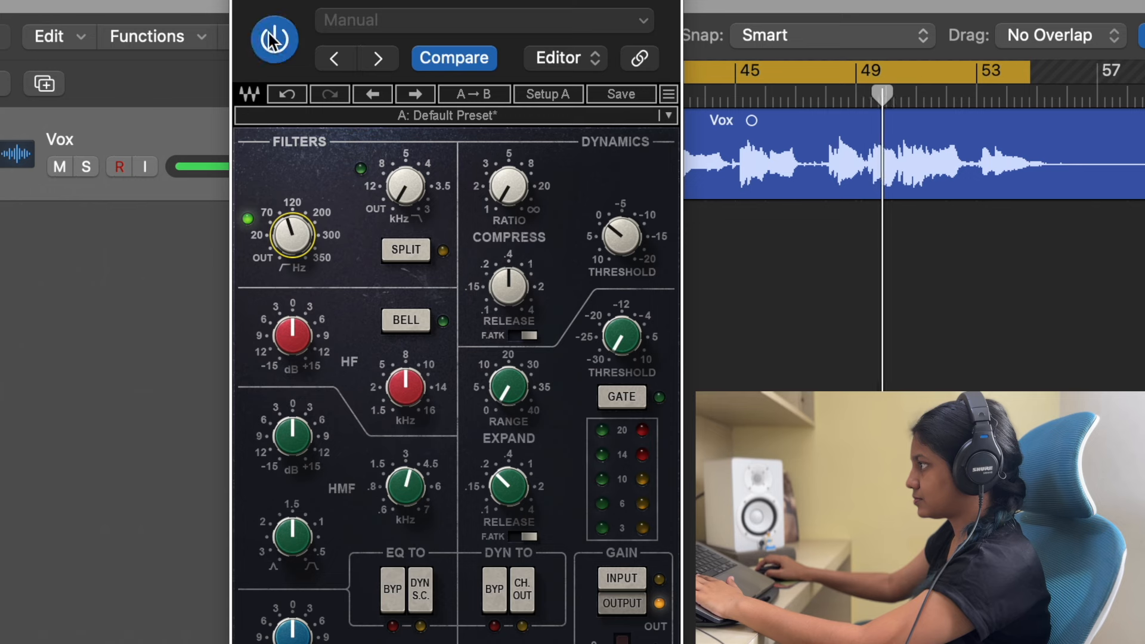
pyautogui.moveTo(289, 232); pyautogui.dragTo(288, 225)
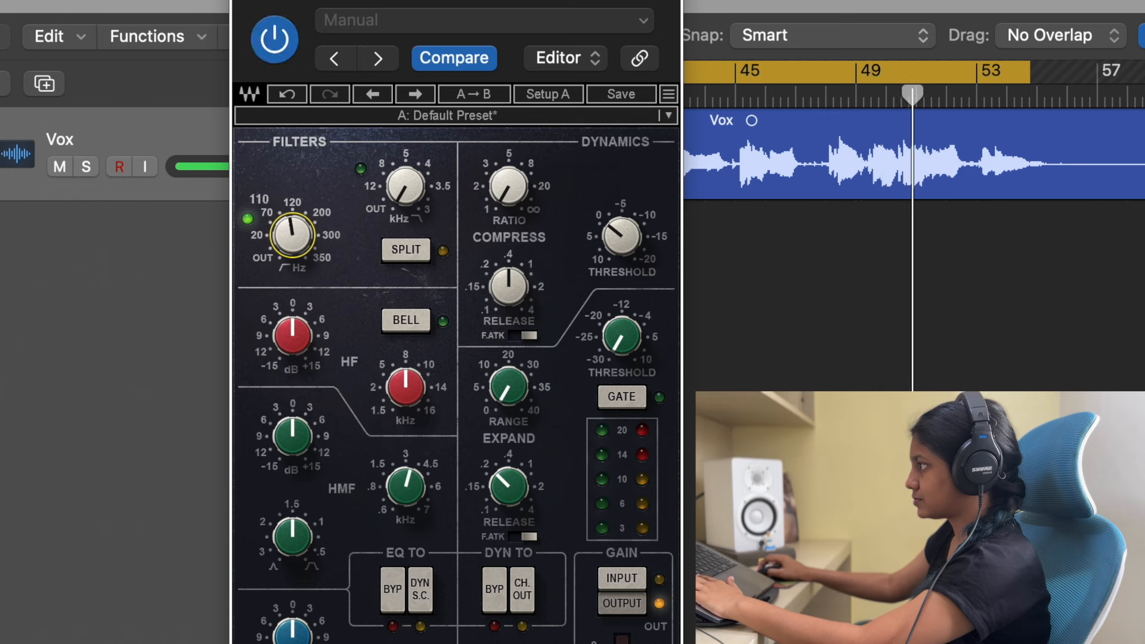
pyautogui.click(263, 43)
pyautogui.click(261, 41)
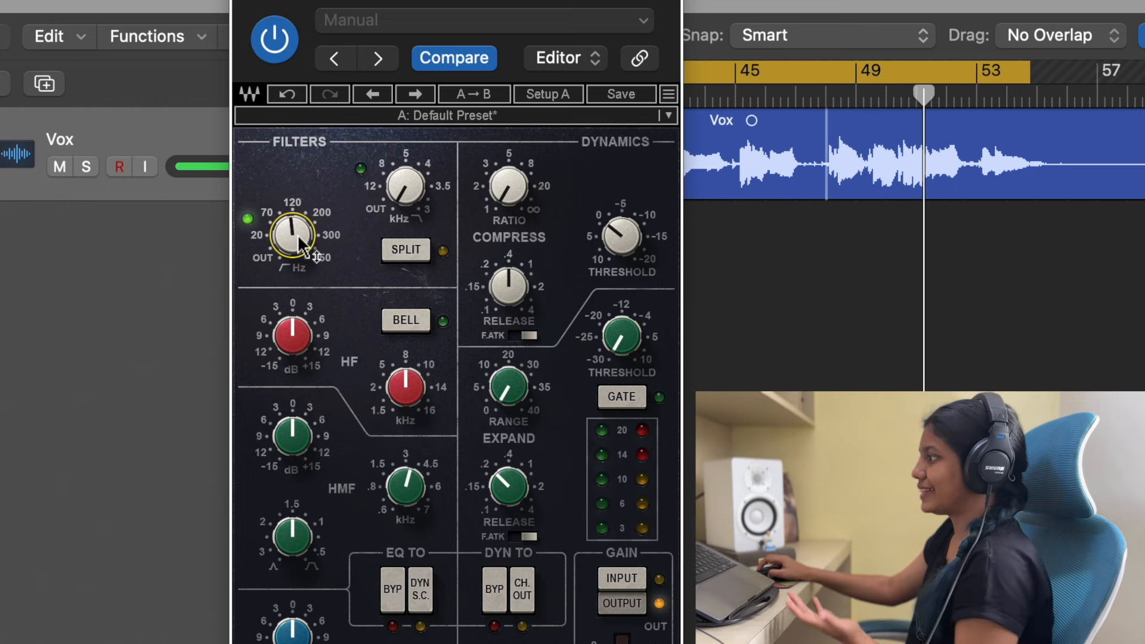
pyautogui.moveTo(295, 239); pyautogui.dragTo(295, 238)
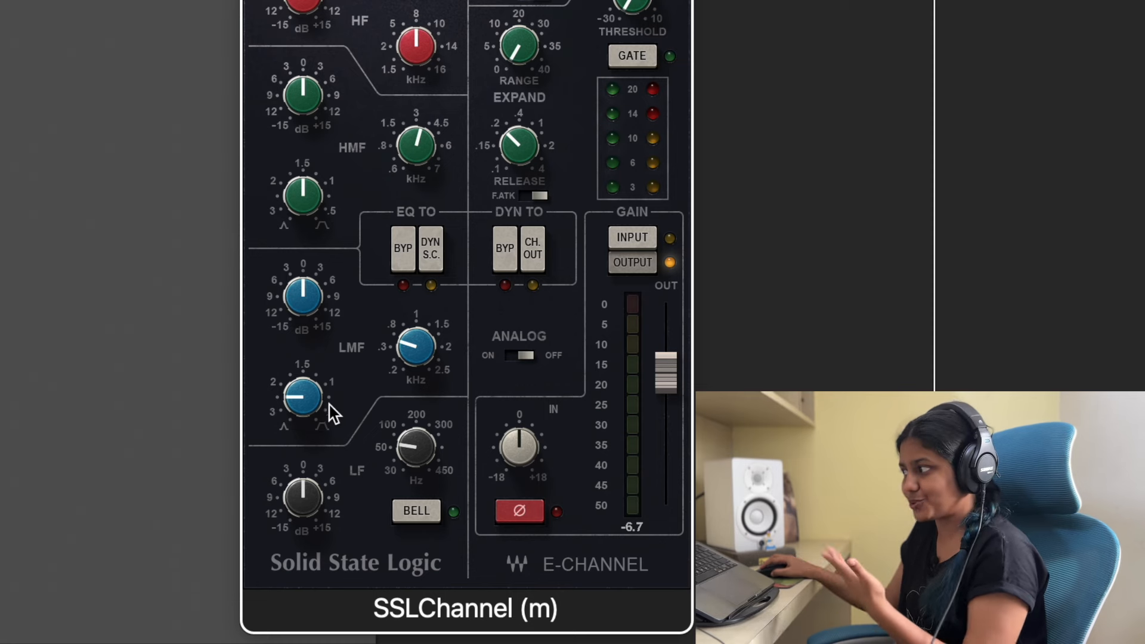
# Boost the LMF gain to about 10 dB, sweep its frequency to 0.39 kHz during playback, and reset the output meter's peak
pyautogui.moveTo(417, 357)
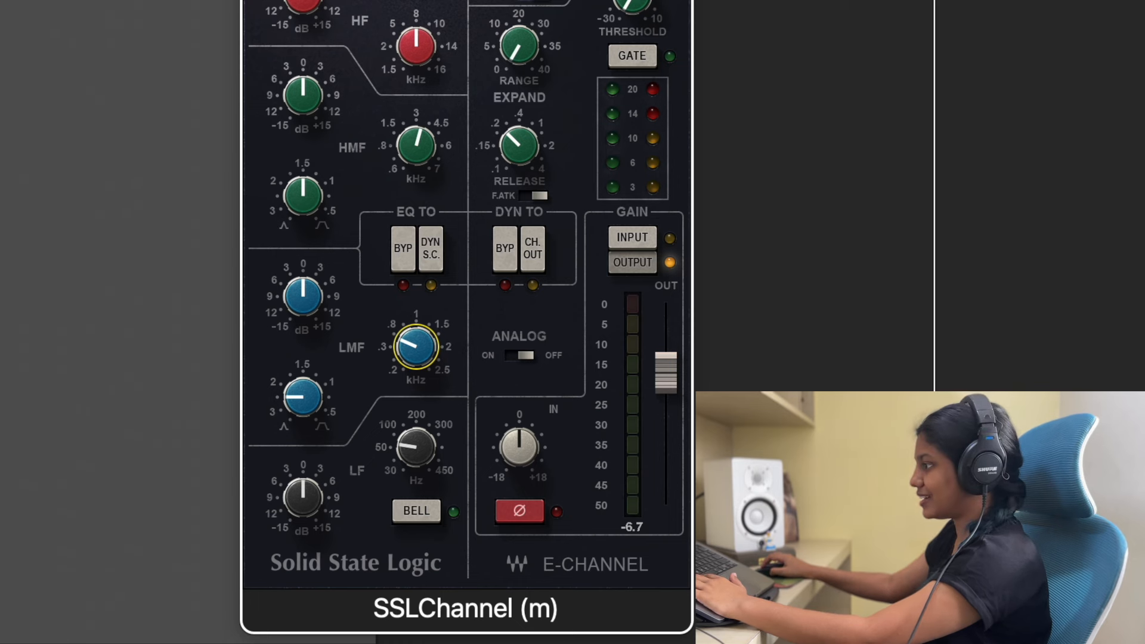
pyautogui.click(929, 218)
pyautogui.moveTo(303, 297); pyautogui.dragTo(303, 292)
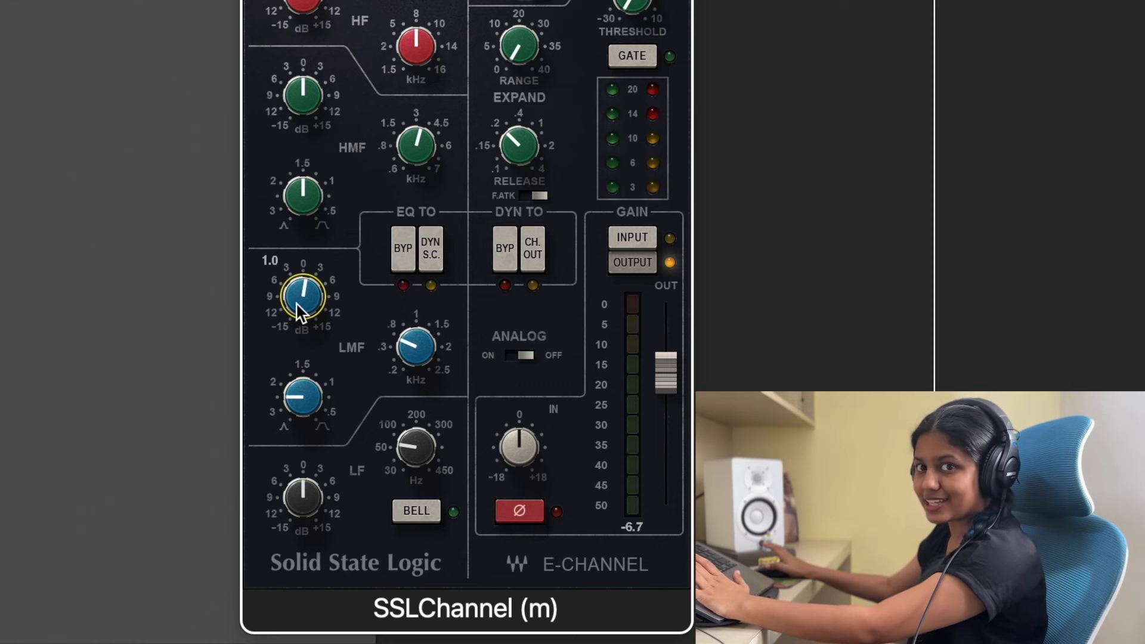
pyautogui.moveTo(303, 303)
pyautogui.mouseDown()
pyautogui.moveTo(304, 293)
pyautogui.moveTo(315, 318)
pyautogui.mouseUp()
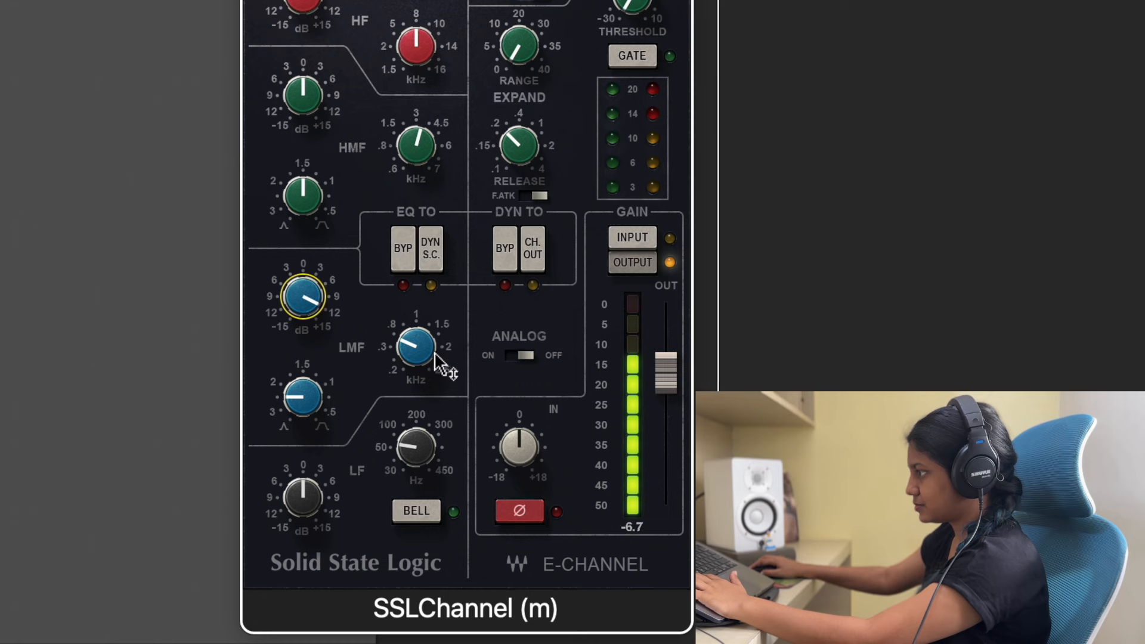
pyautogui.moveTo(428, 362); pyautogui.dragTo(429, 365)
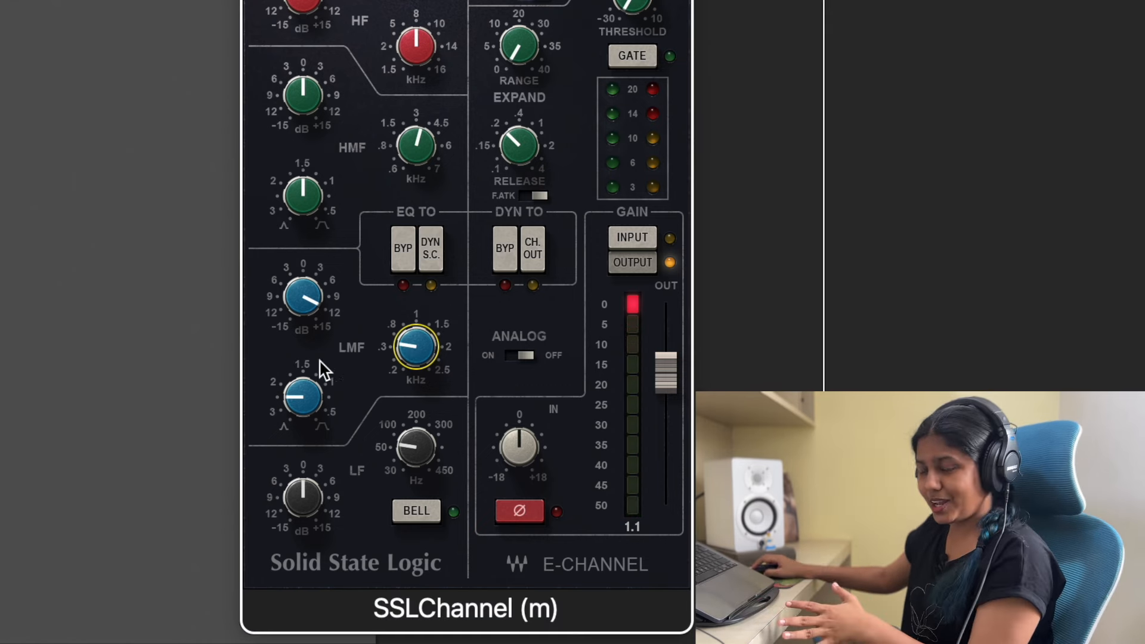
pyautogui.click(630, 305)
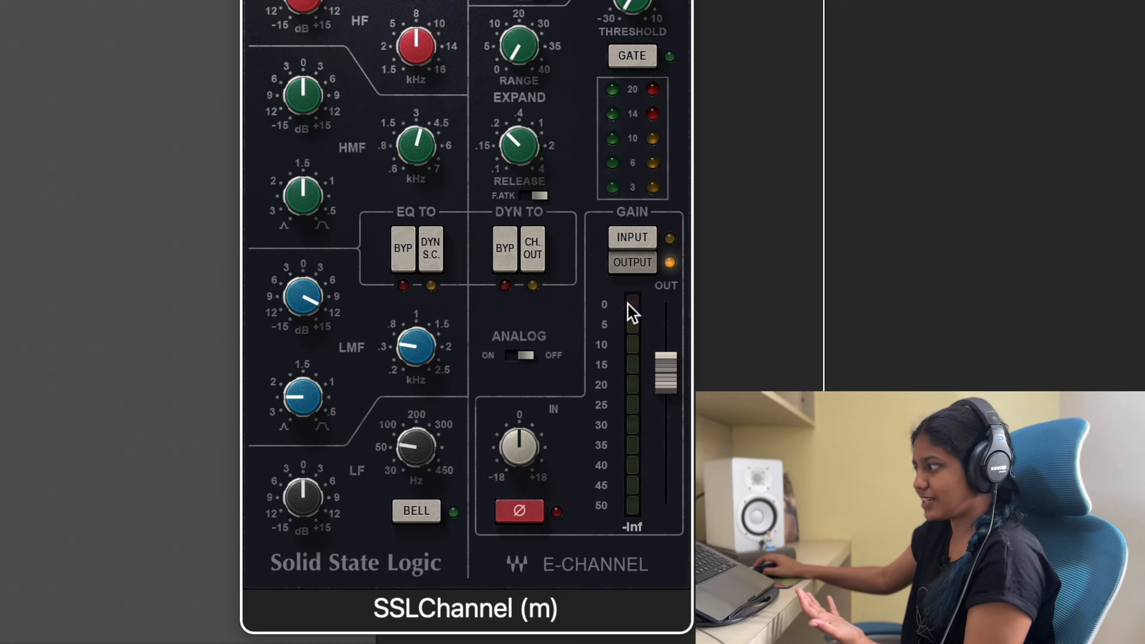
# Fine-tune the boosted LMF band's frequency to about 0.35 kHz while listening for the muddy resonance
pyautogui.moveTo(422, 345)
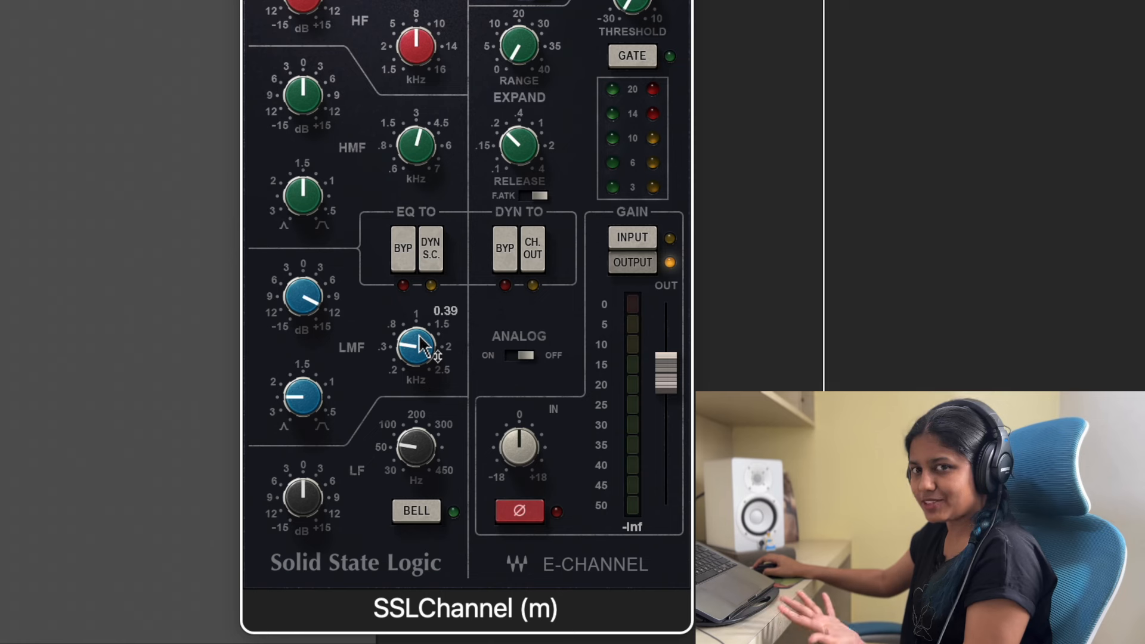
pyautogui.moveTo(422, 345); pyautogui.dragTo(422, 347)
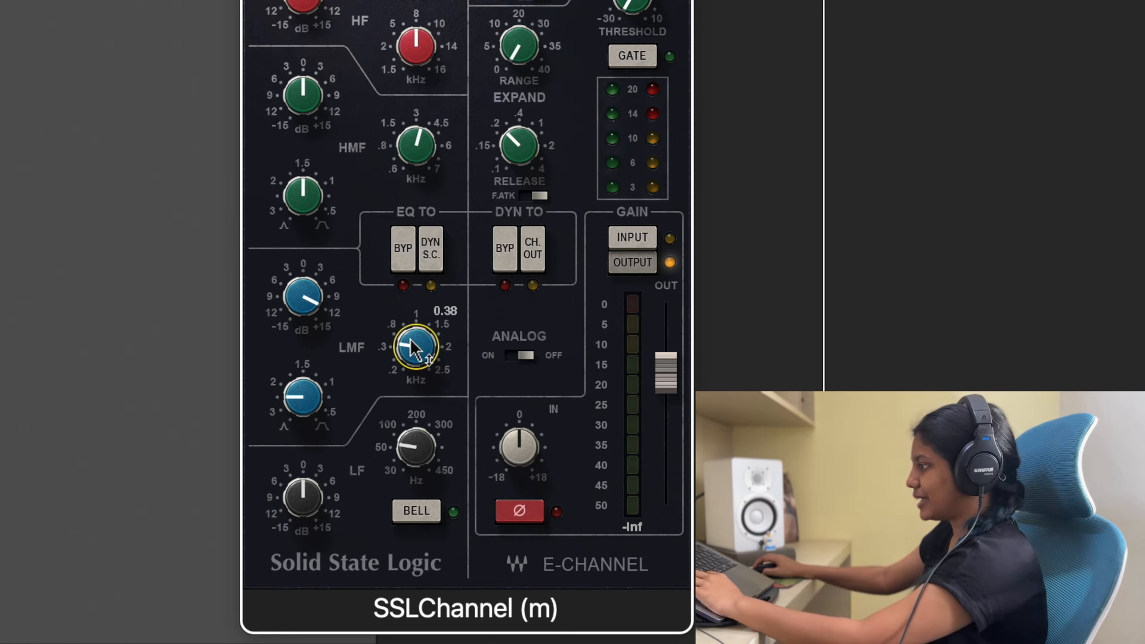
pyautogui.moveTo(422, 348); pyautogui.dragTo(422, 353)
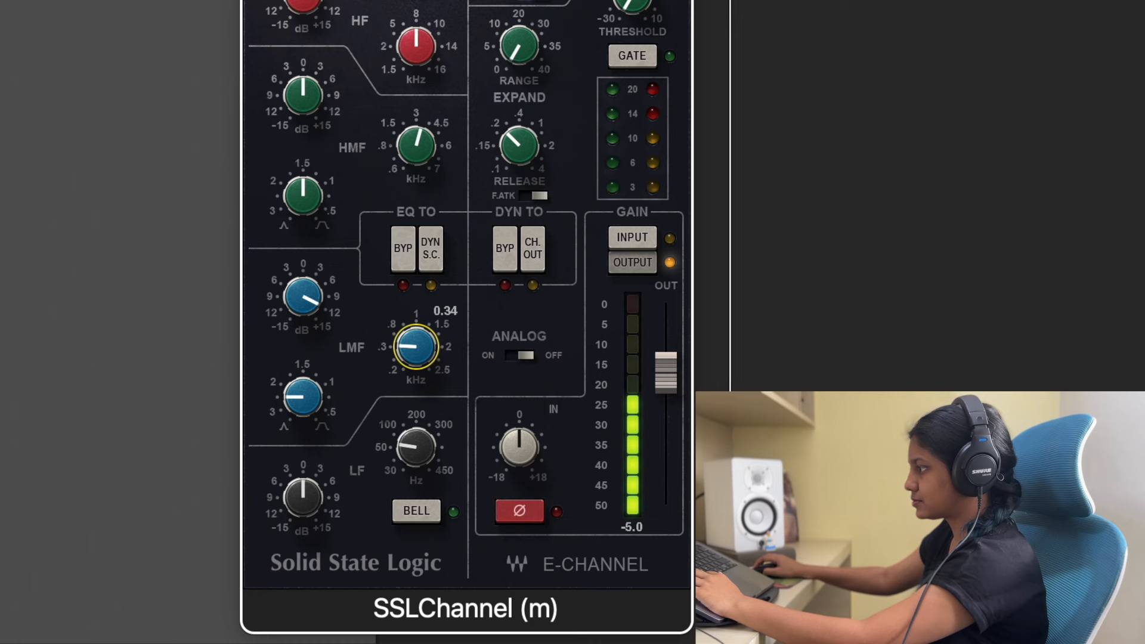
pyautogui.moveTo(408, 358)
pyautogui.mouseDown()
pyautogui.moveTo(395, 337)
pyautogui.moveTo(411, 349)
pyautogui.mouseUp()
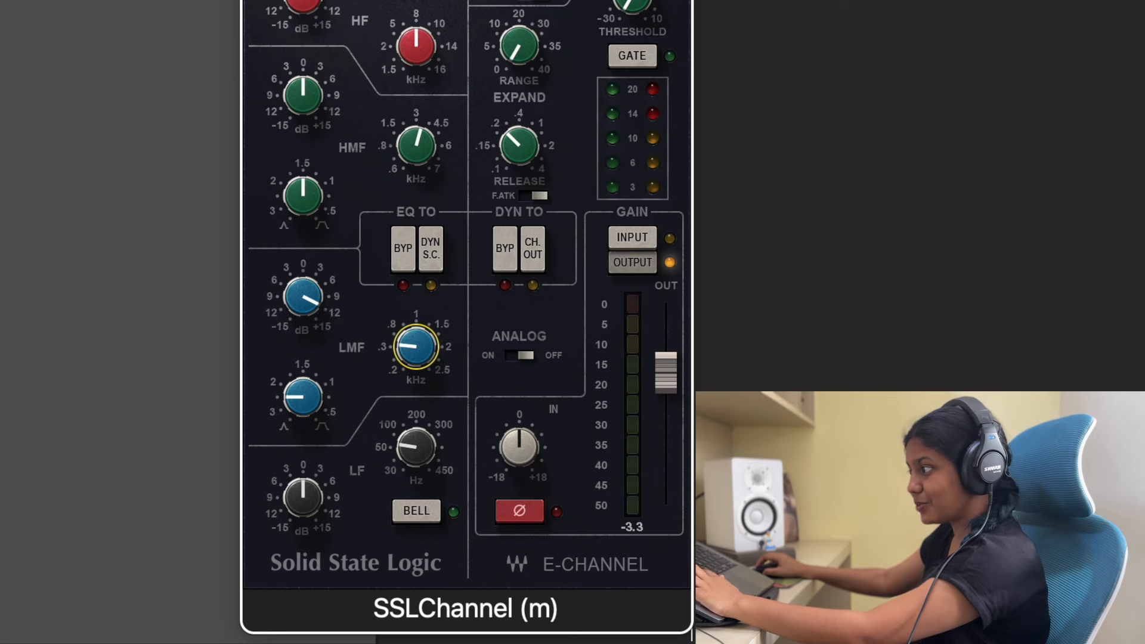
pyautogui.moveTo(412, 352)
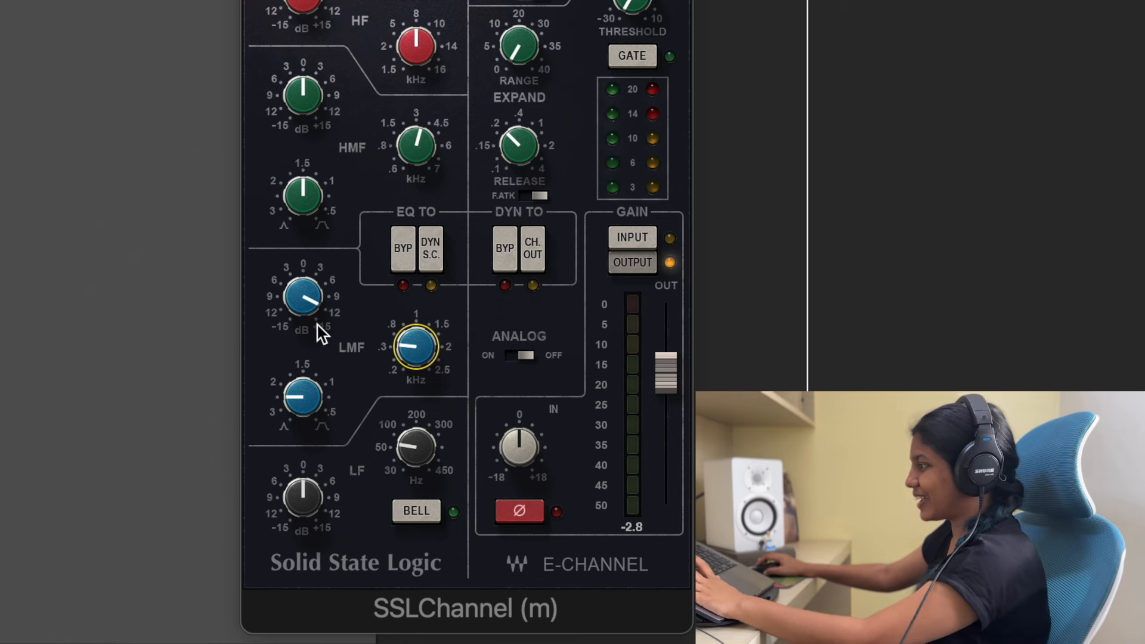
# Cut the LMF gain to about -3.4 dB during playback, checking the vocal against the bypassed plug-in
pyautogui.click(290, 292)
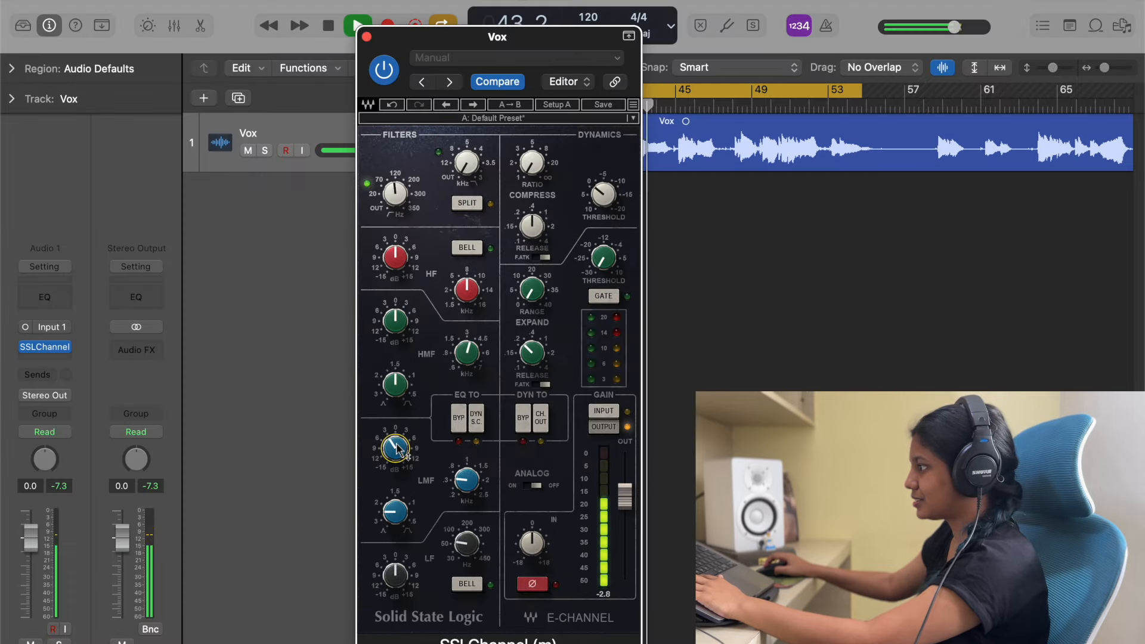
pyautogui.click(385, 70)
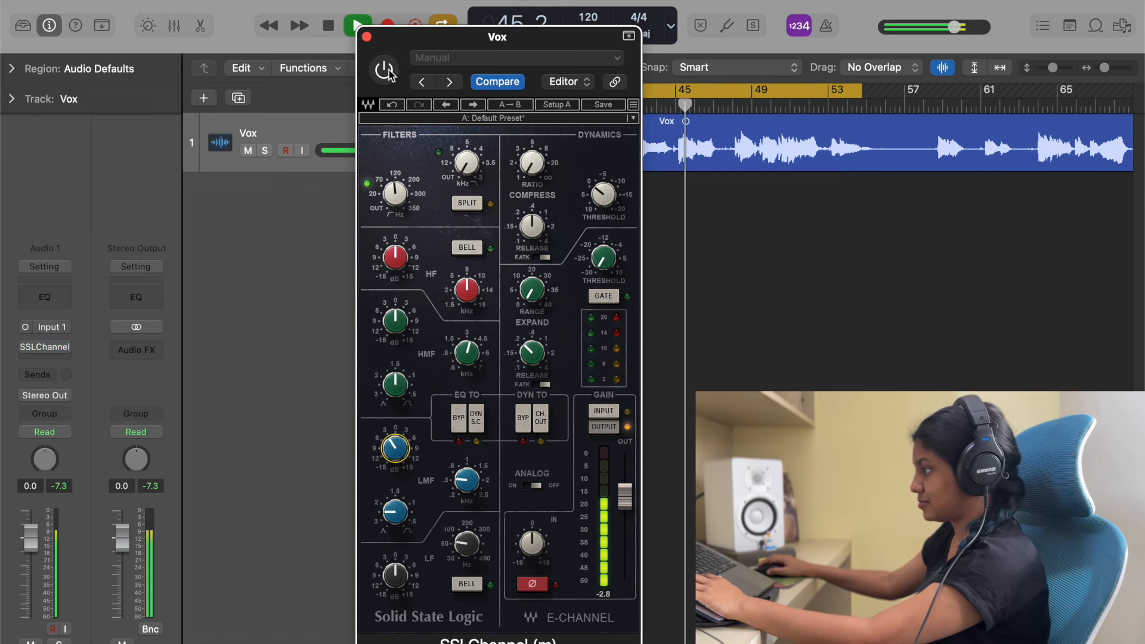
pyautogui.click(387, 71)
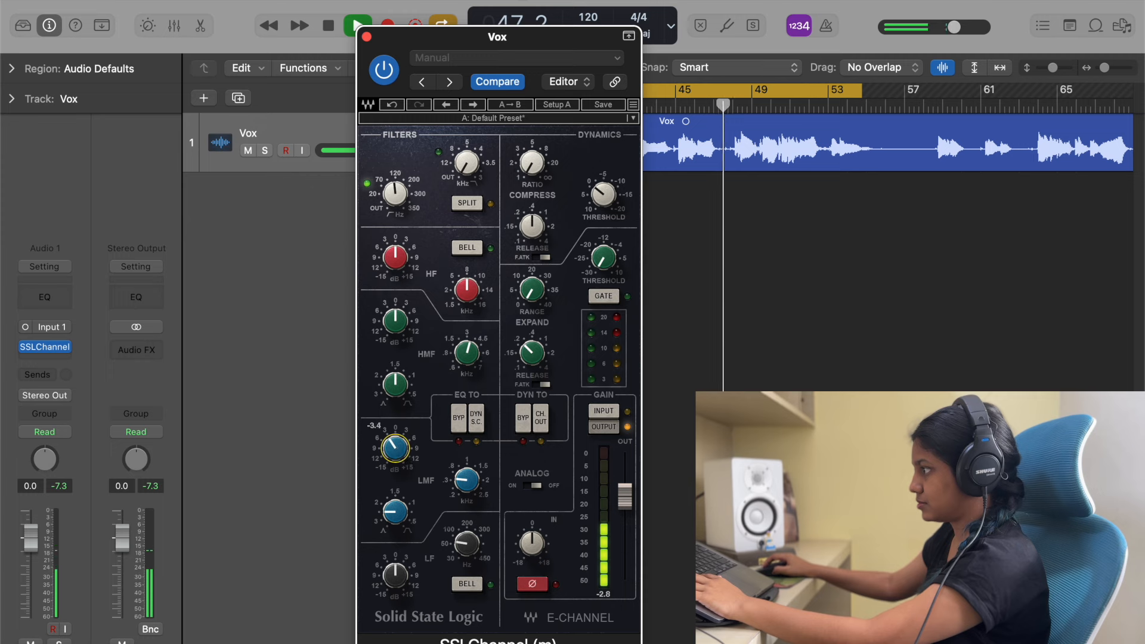
# Compare the low-mid cut on the vocal with the plug-in bypassed and active, replaying the passage, then stop playback
pyautogui.click(385, 70)
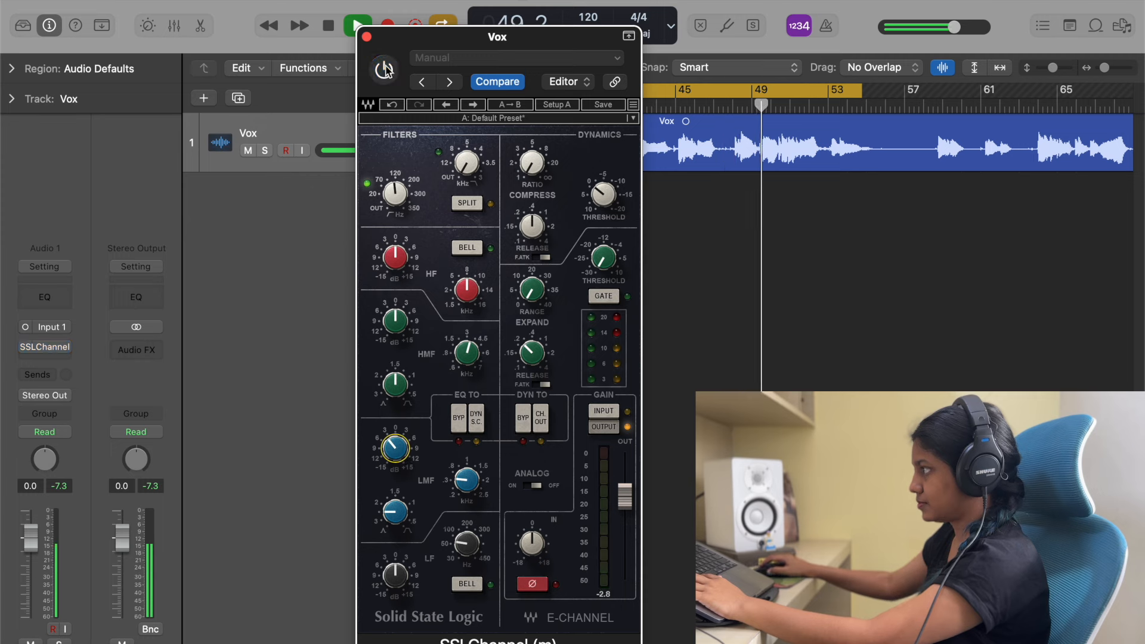
pyautogui.click(385, 71)
pyautogui.click(386, 70)
pyautogui.click(385, 70)
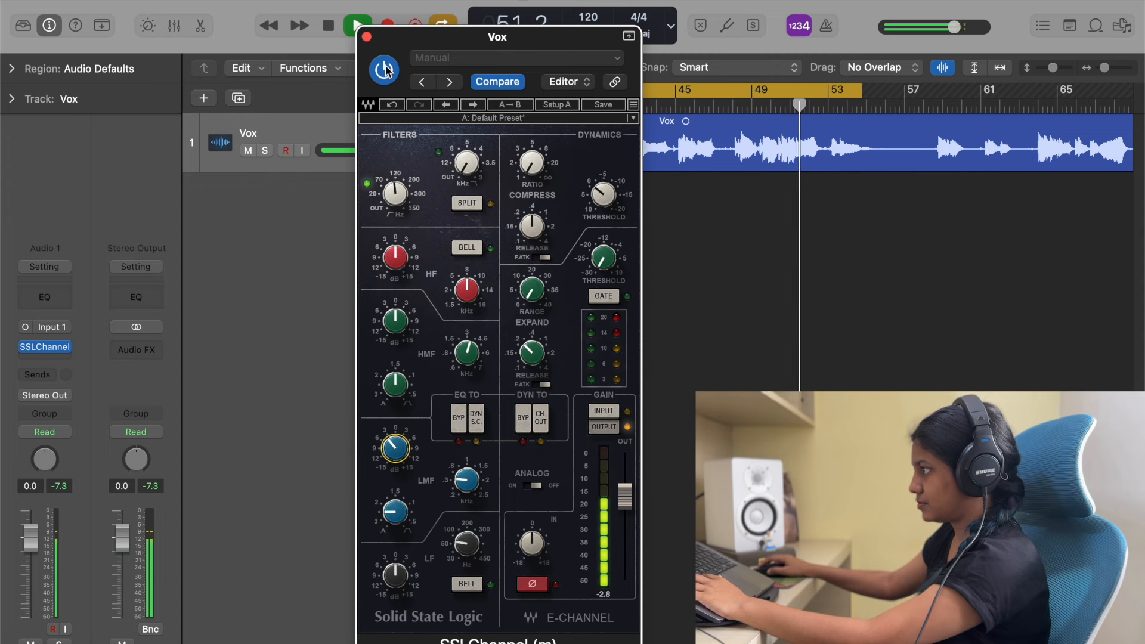
pyautogui.press('space')
pyautogui.press('space')
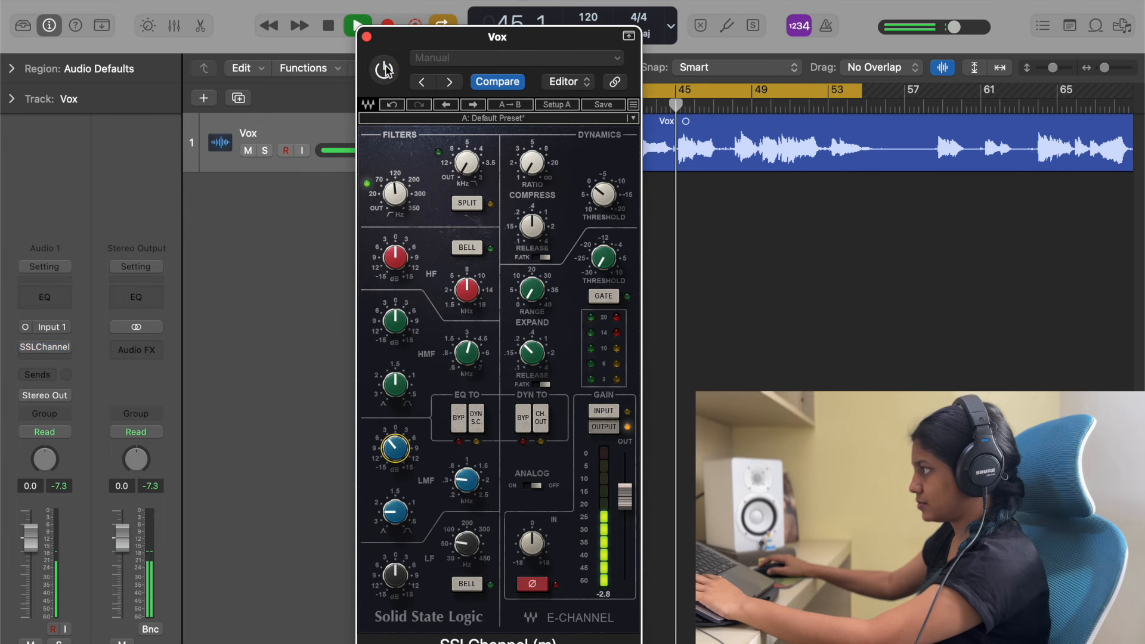
pyautogui.click(384, 69)
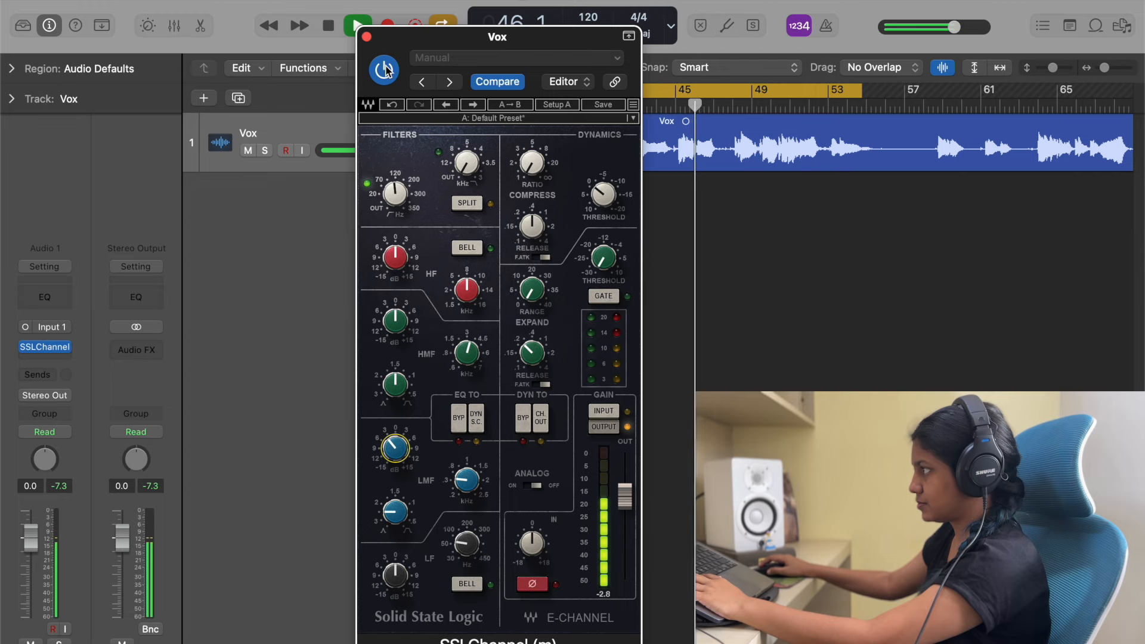
pyautogui.press('space')
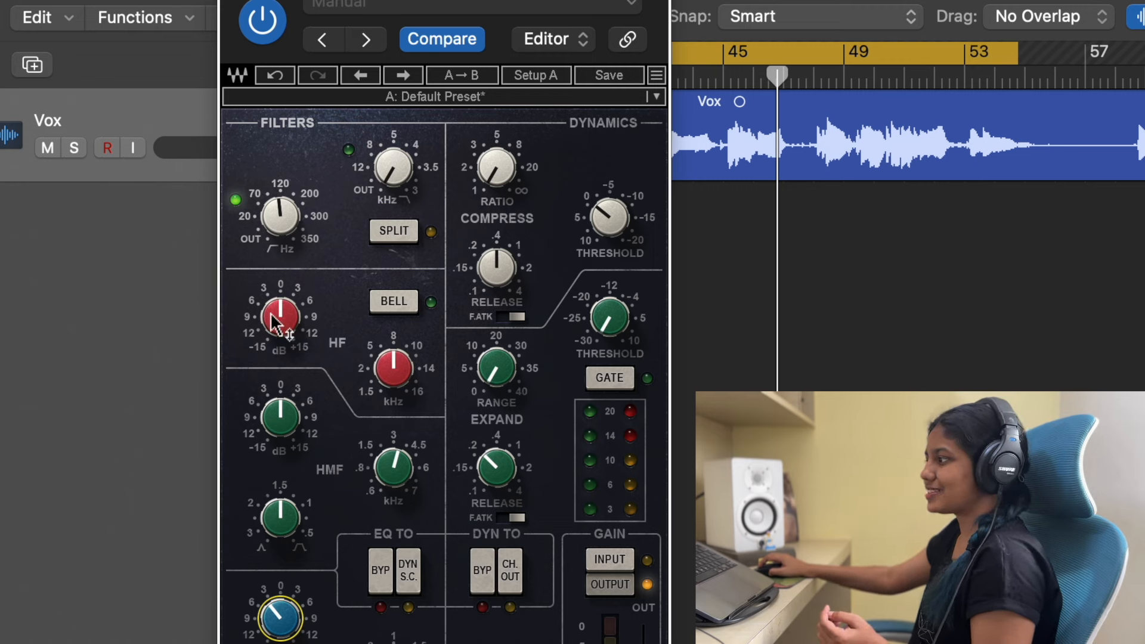
# Boost the HF gain to about 7.4 dB while the vocal plays
pyautogui.click(757, 270)
pyautogui.press('space')
pyautogui.click(300, 328)
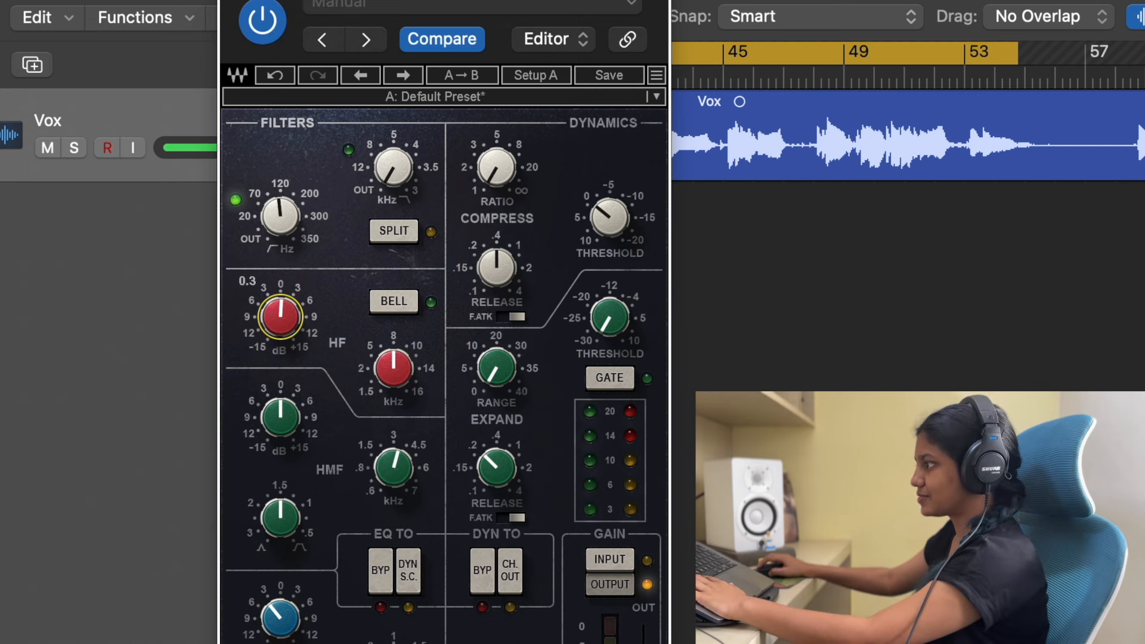
pyautogui.moveTo(300, 322)
pyautogui.mouseDown()
pyautogui.moveTo(300, 294)
pyautogui.moveTo(285, 323)
pyautogui.mouseUp()
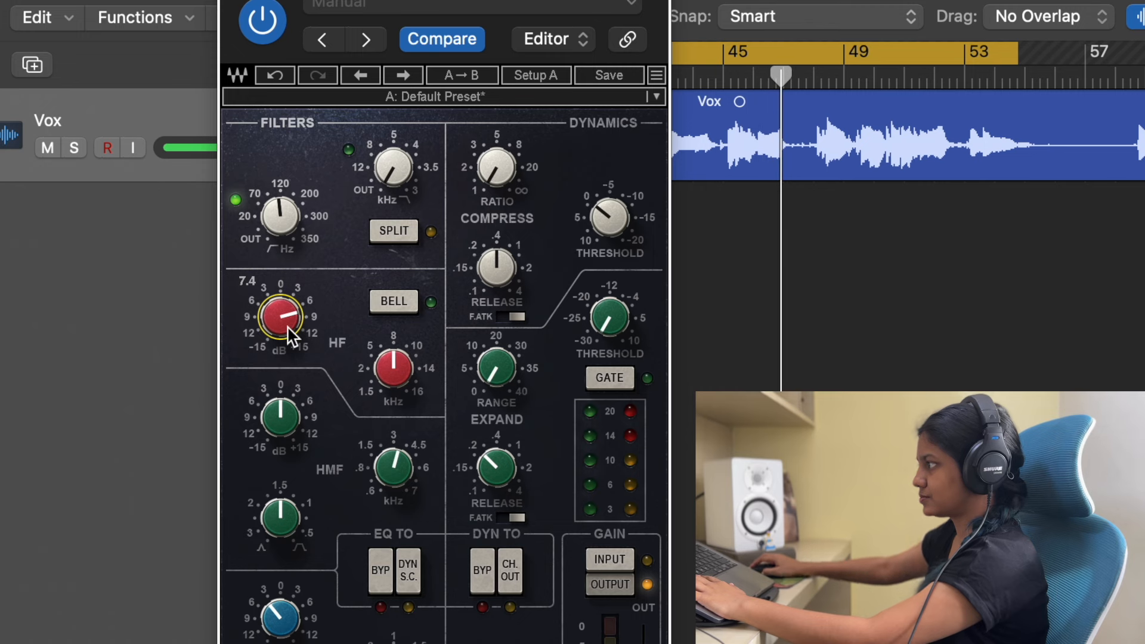
# Compare the vocal's strong high-frequency boost with the plug-in bypassed and active during playback
pyautogui.click(263, 21)
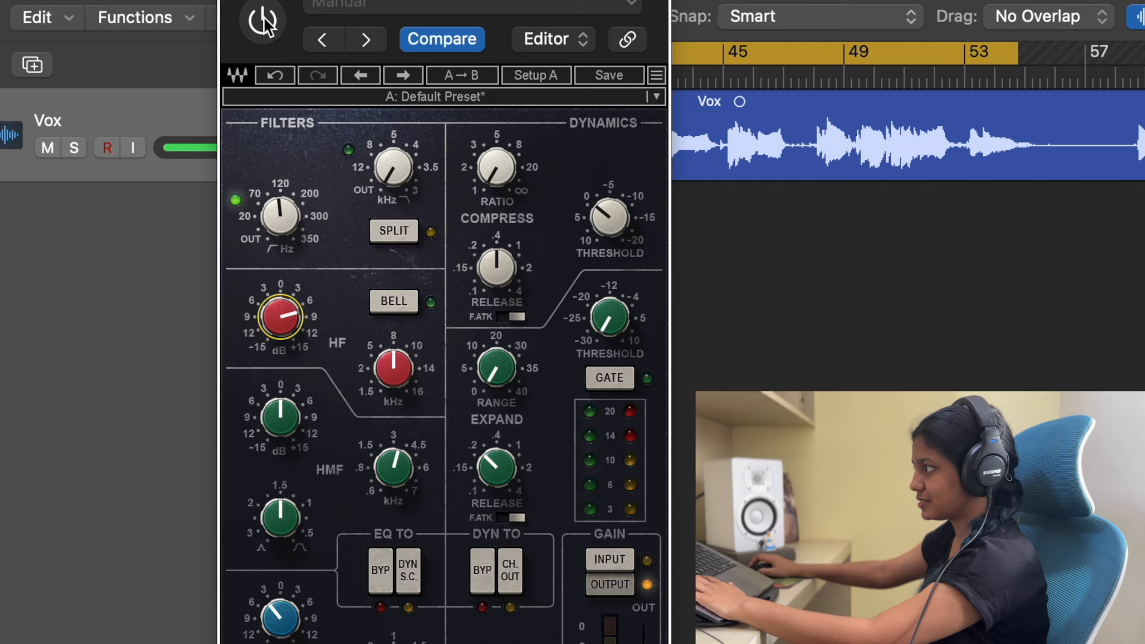
pyautogui.click(263, 19)
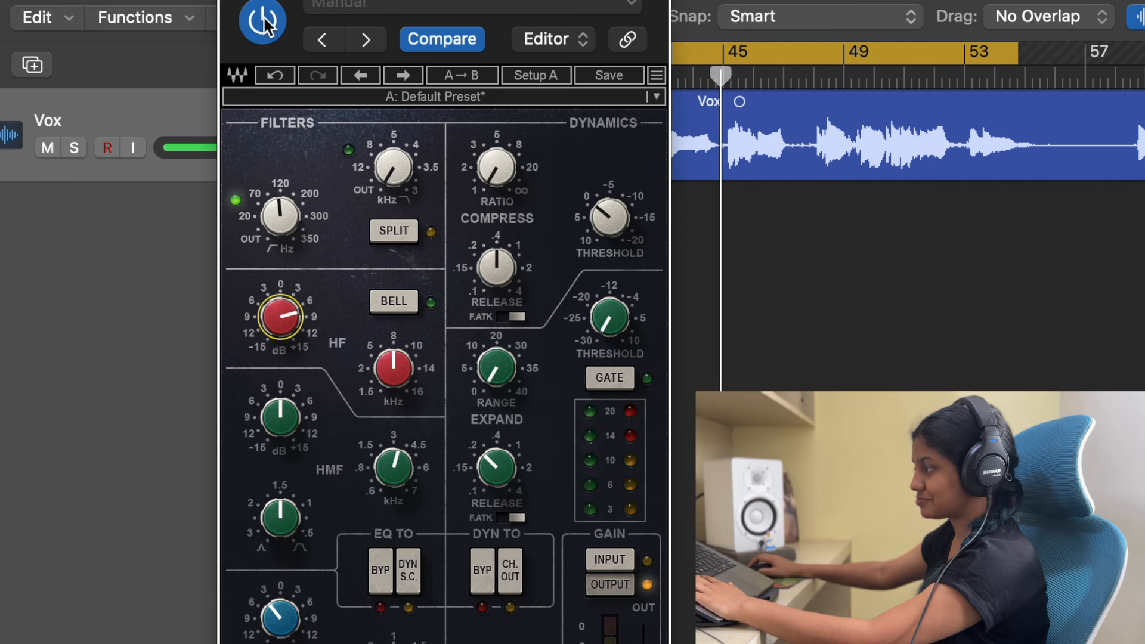
pyautogui.click(263, 17)
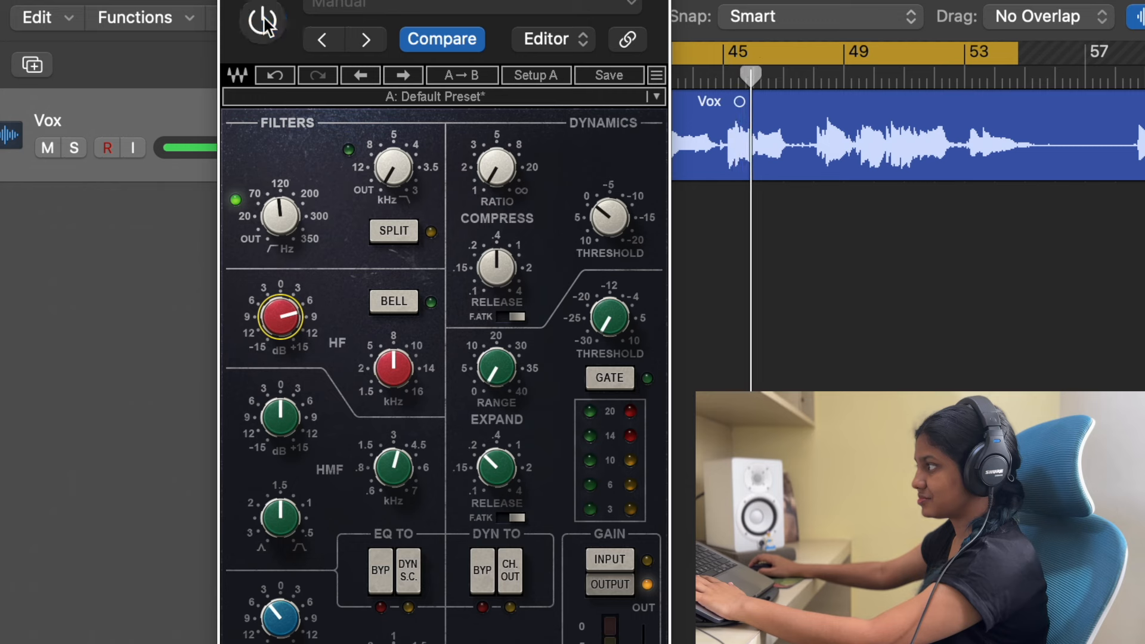
pyautogui.click(263, 18)
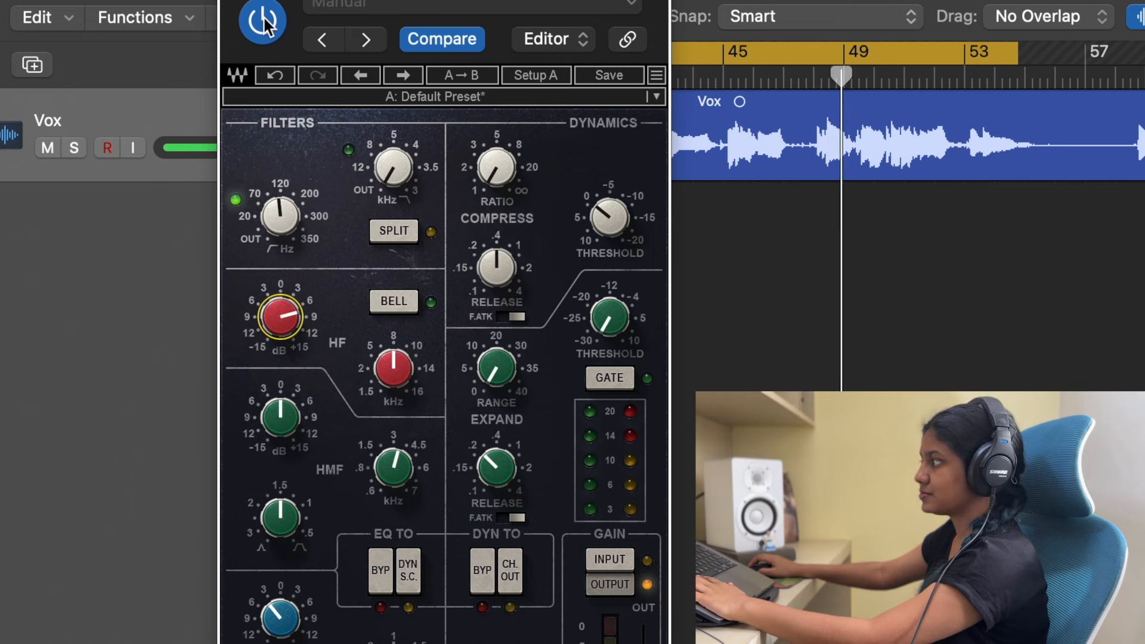
pyautogui.click(263, 17)
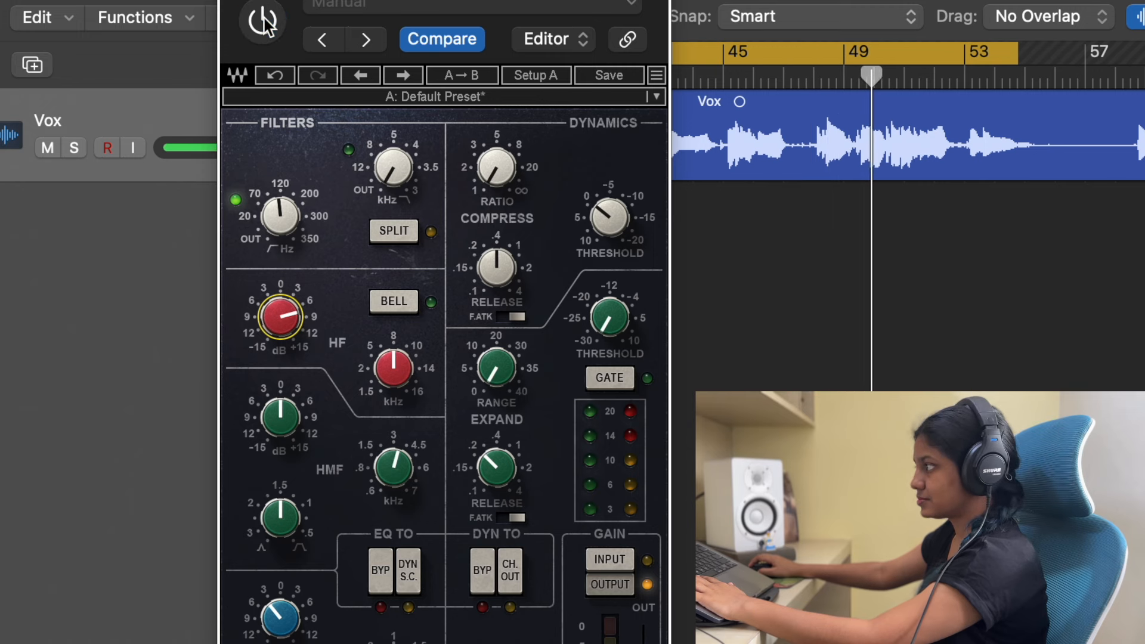
pyautogui.click(263, 17)
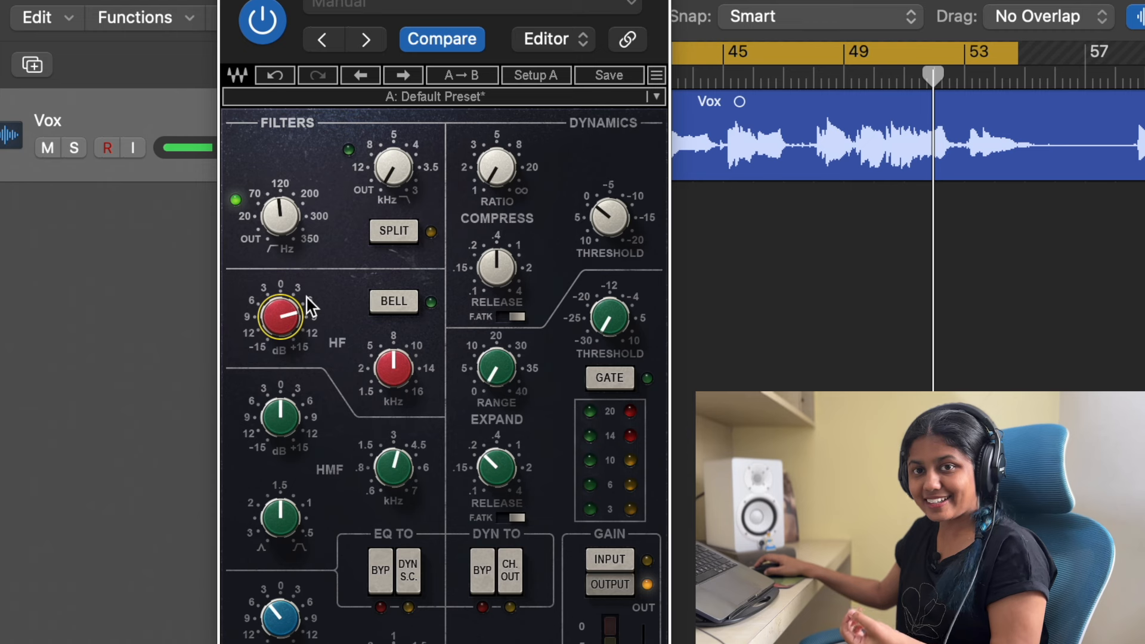
# Reduce the HF gain to between 3 and 6 dB and compare the vocal with the plug-in bypassed and active
pyautogui.click(280, 316)
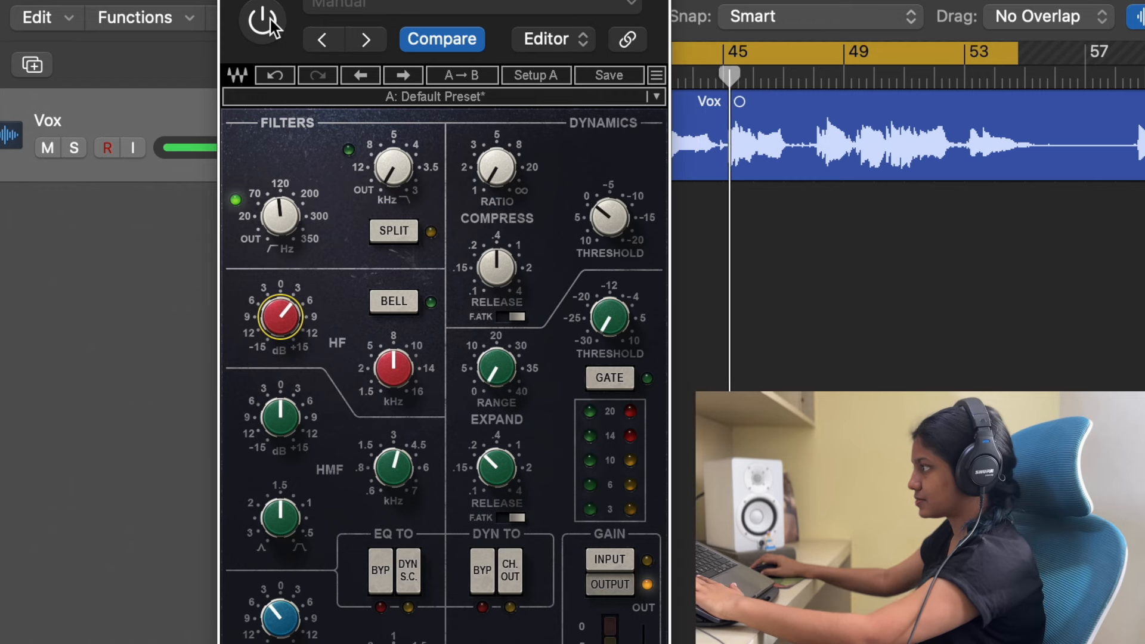
pyautogui.click(270, 25)
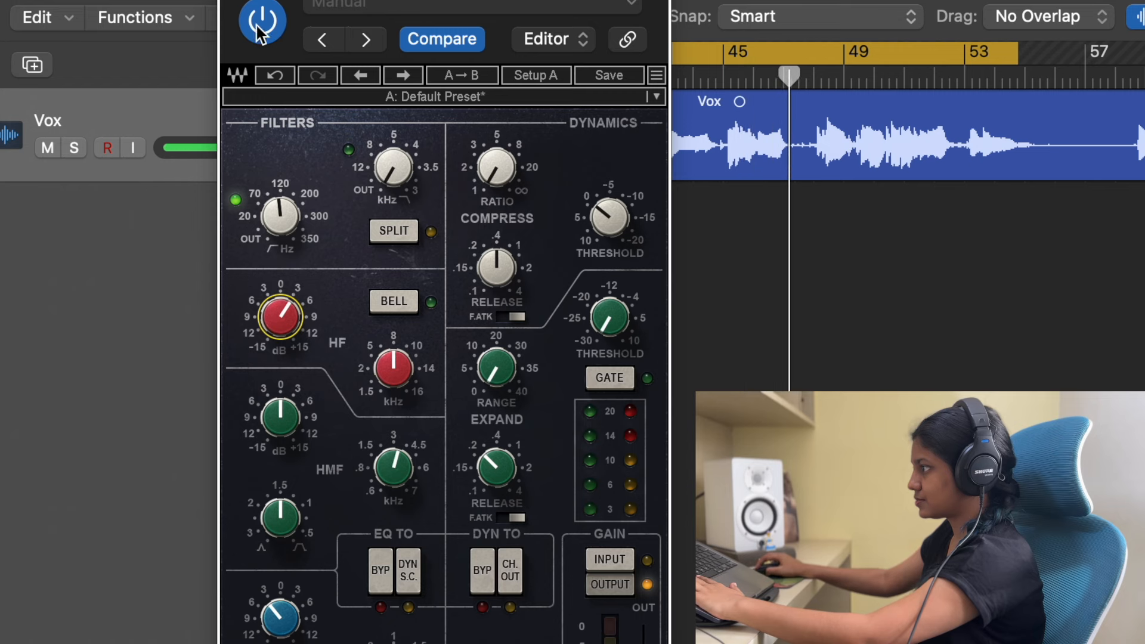
pyautogui.click(261, 24)
pyautogui.click(260, 26)
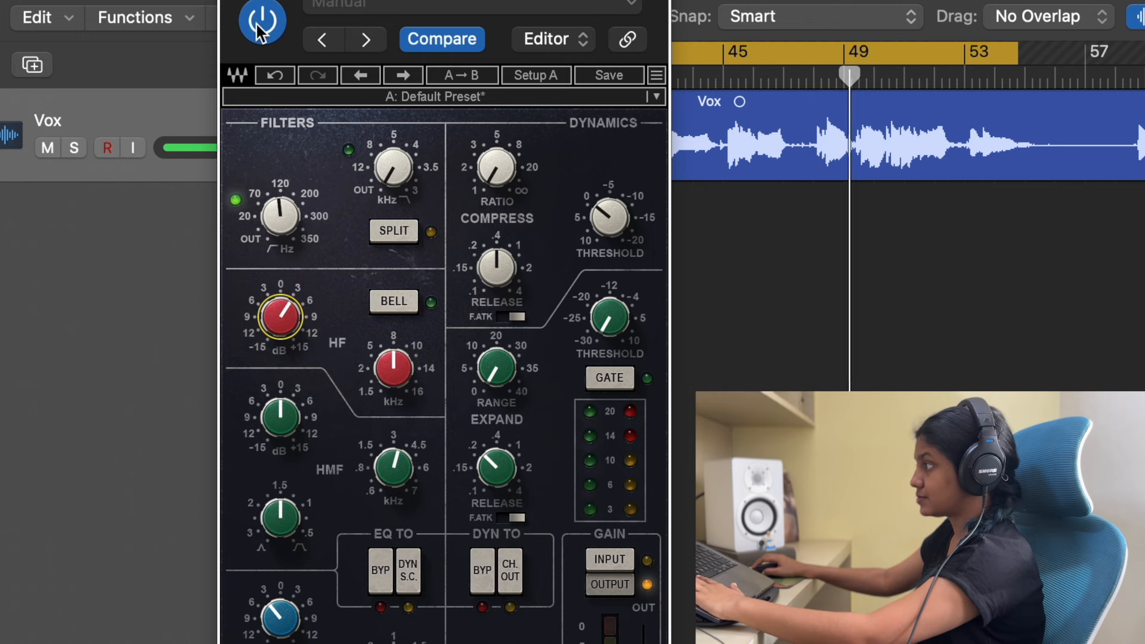
pyautogui.click(261, 27)
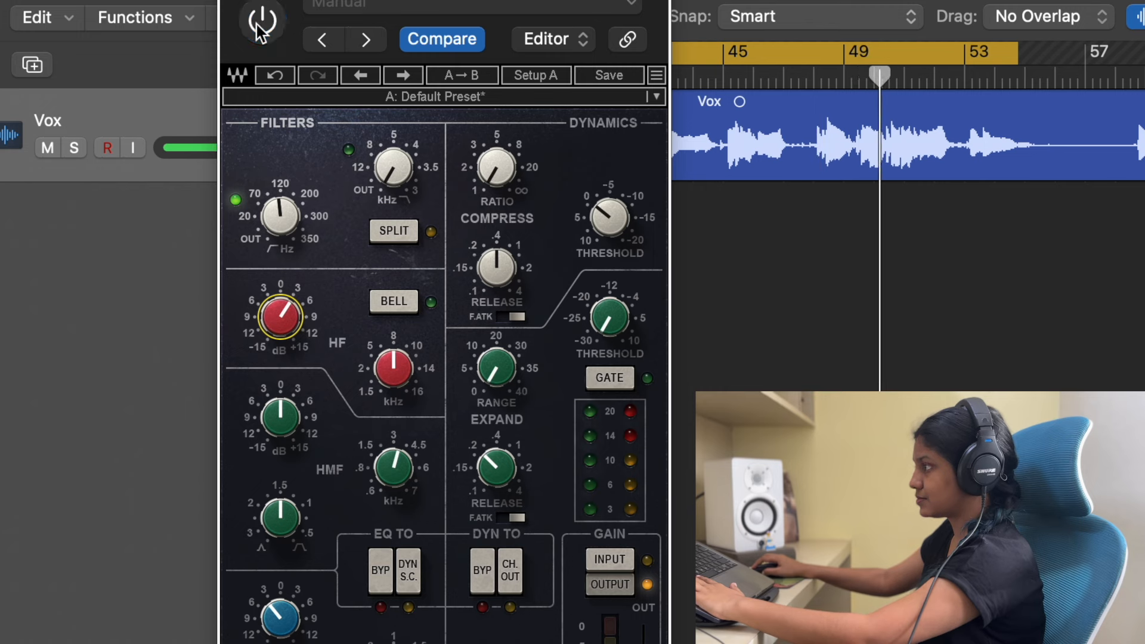
pyautogui.click(261, 27)
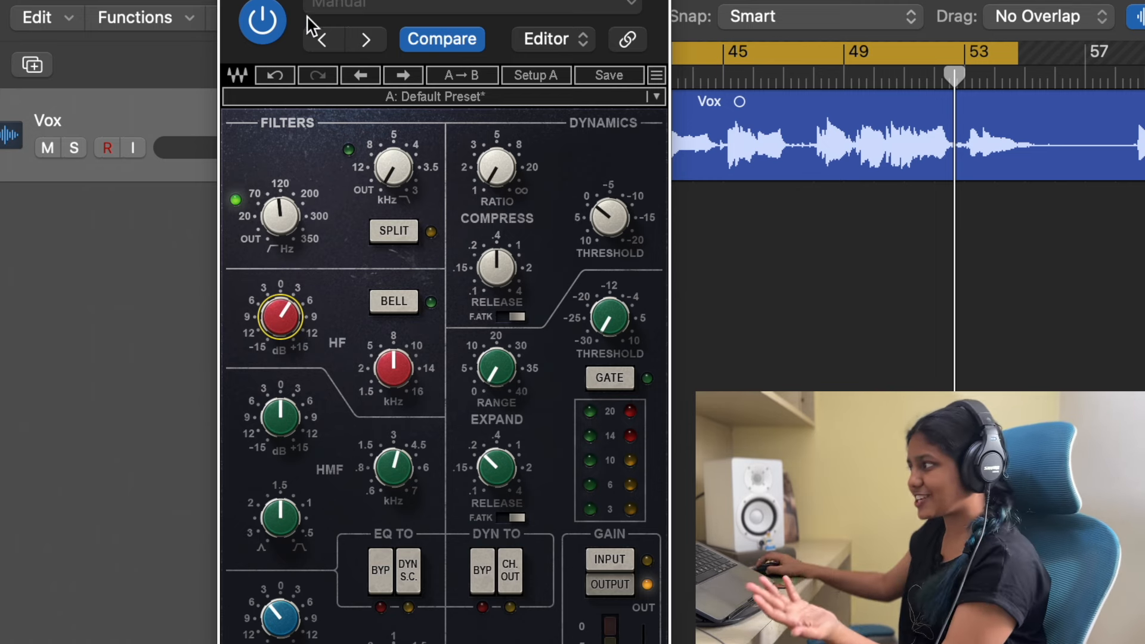
# Bypass the plug-in and play the vocal without any processing for a before-and-after comparison
pyautogui.click(262, 22)
pyautogui.press('space')
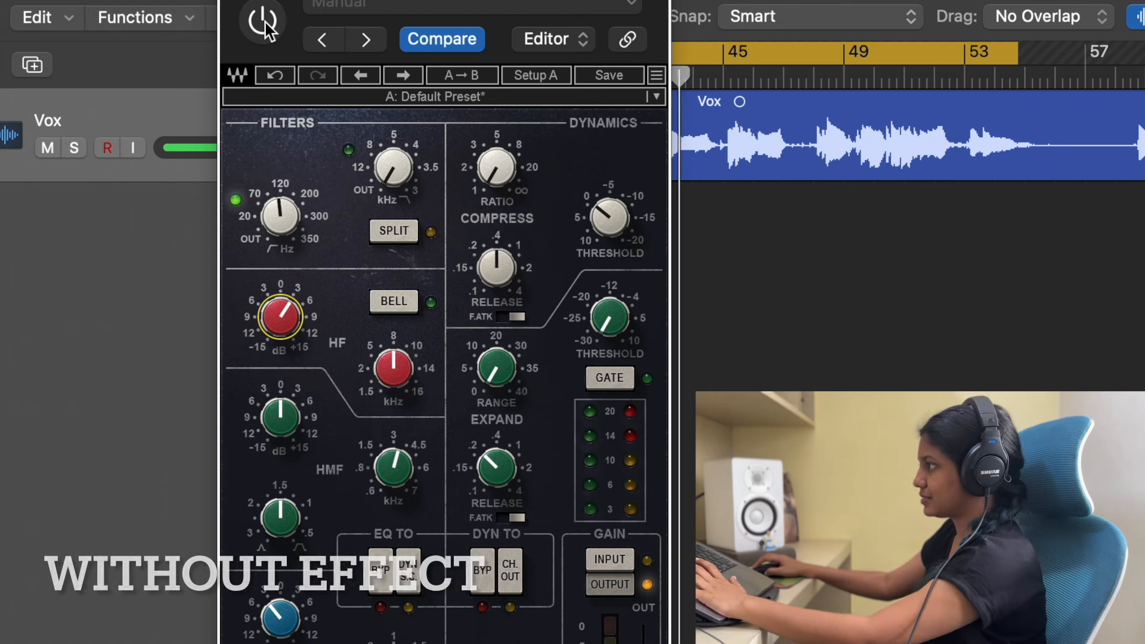